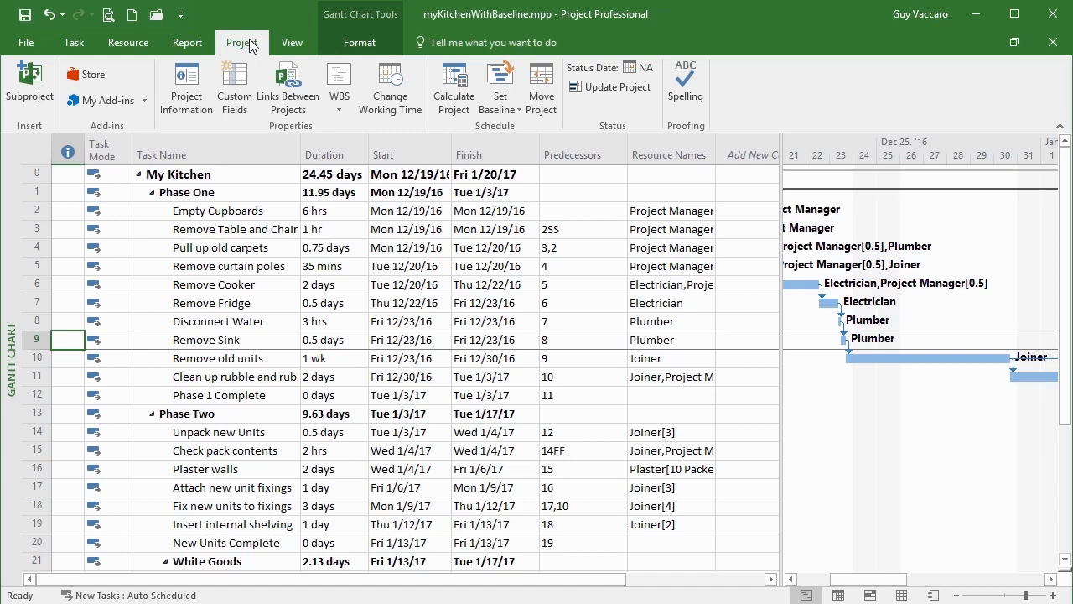
# Set the project's current date to December 28, 2016 in the project information
pyautogui.click(186, 86)
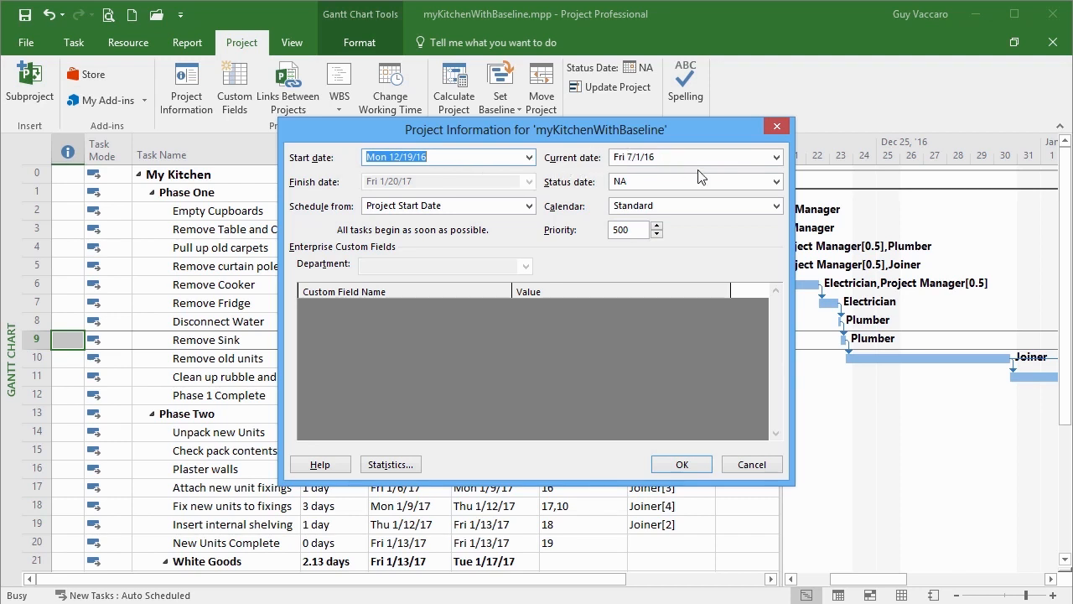
pyautogui.click(776, 157)
pyautogui.click(773, 177)
pyautogui.click(773, 177)
pyautogui.click(773, 177)
pyautogui.click(773, 177)
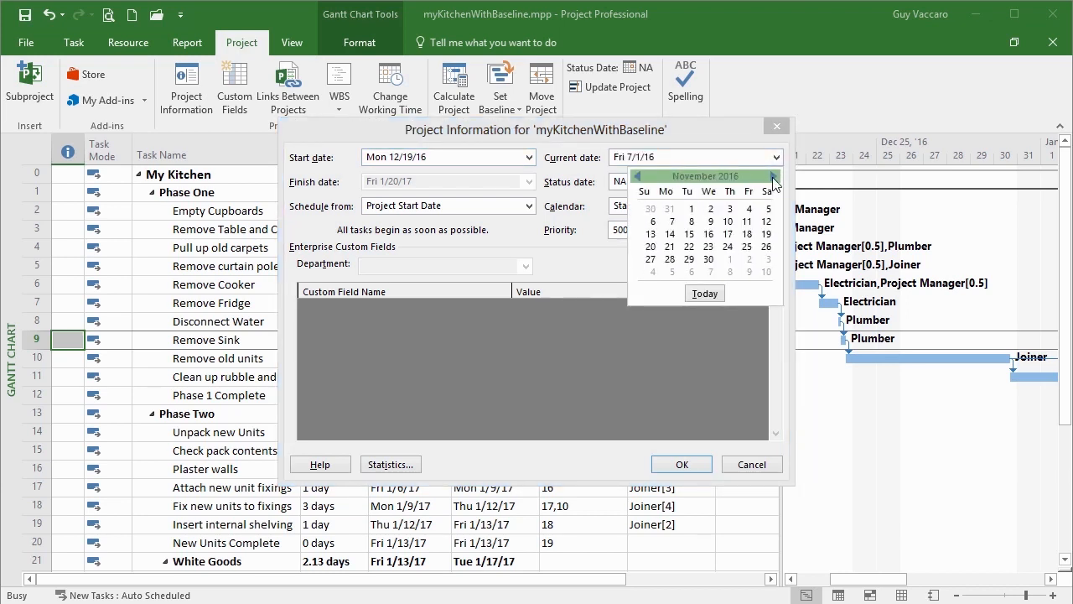
pyautogui.click(773, 177)
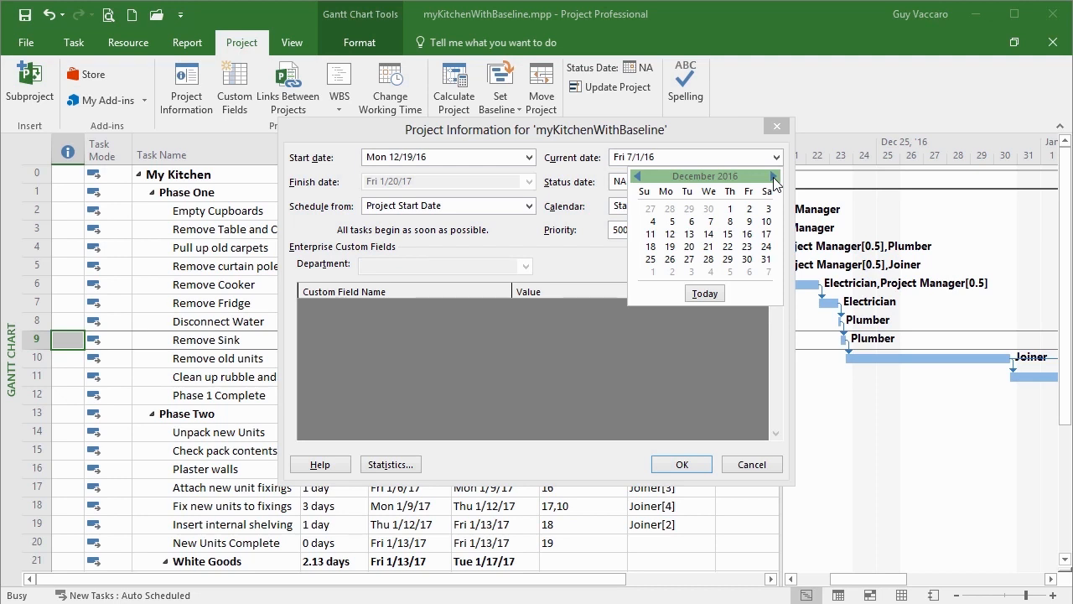
pyautogui.click(709, 259)
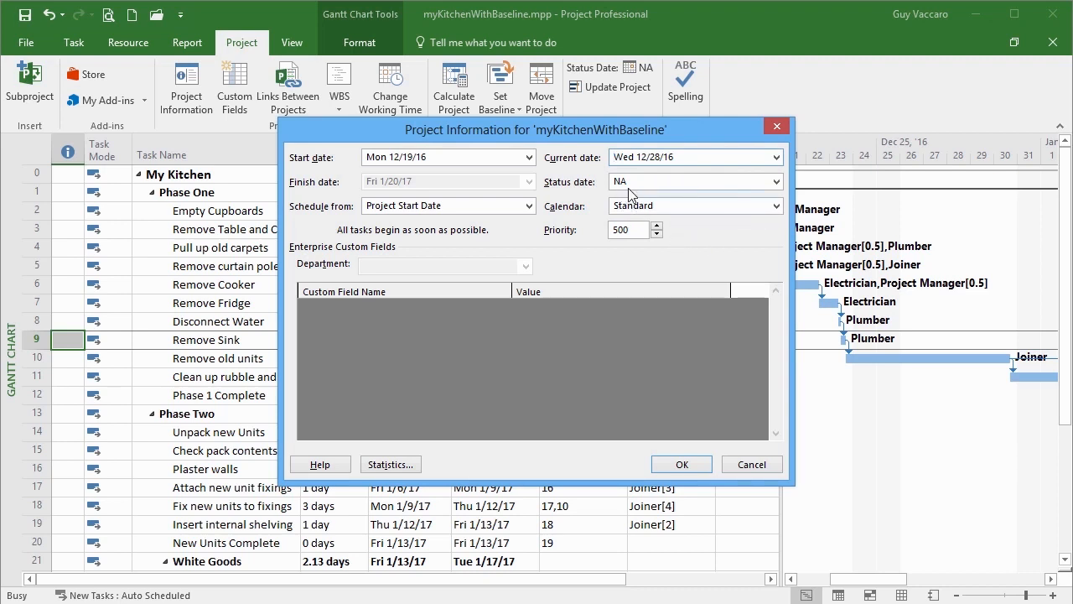
# Set the project's status date to January 3, 2017 and apply the project information
pyautogui.click(777, 183)
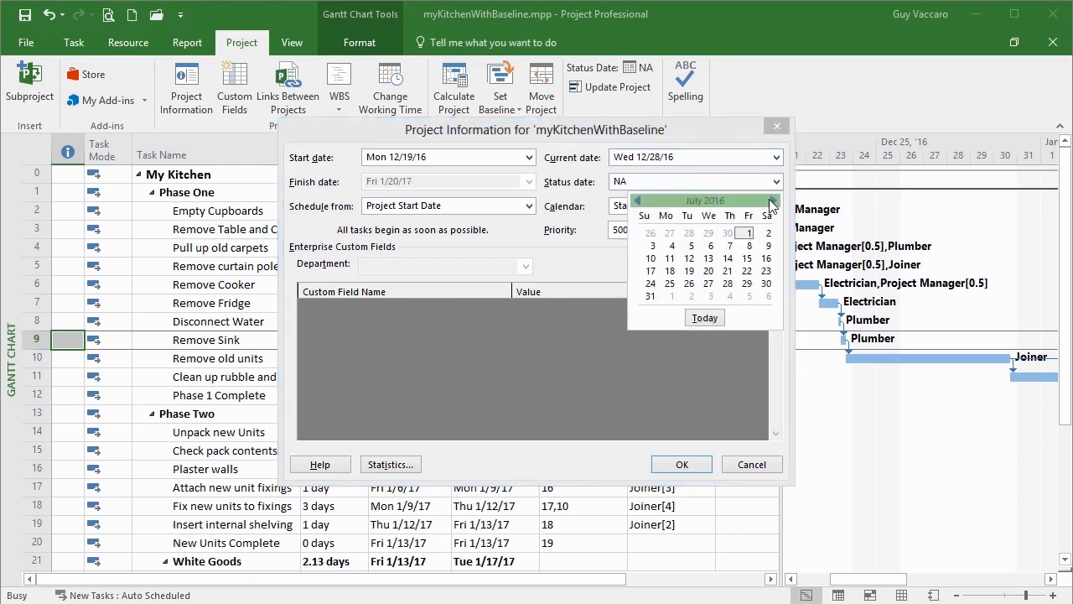
pyautogui.click(772, 201)
pyautogui.click(772, 201)
pyautogui.click(772, 202)
pyautogui.click(772, 201)
pyautogui.click(772, 201)
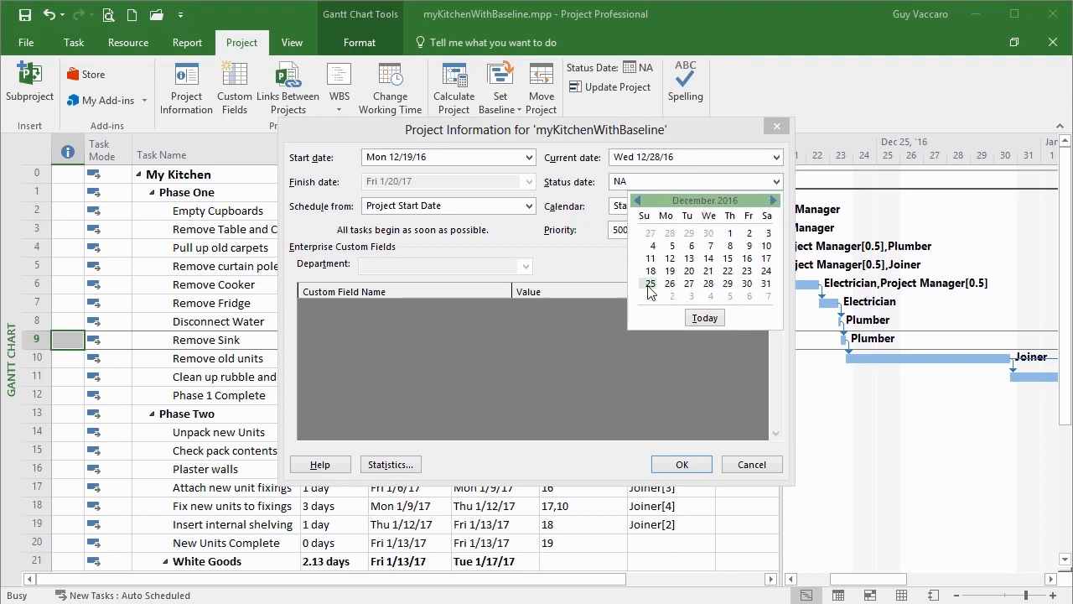
pyautogui.click(690, 295)
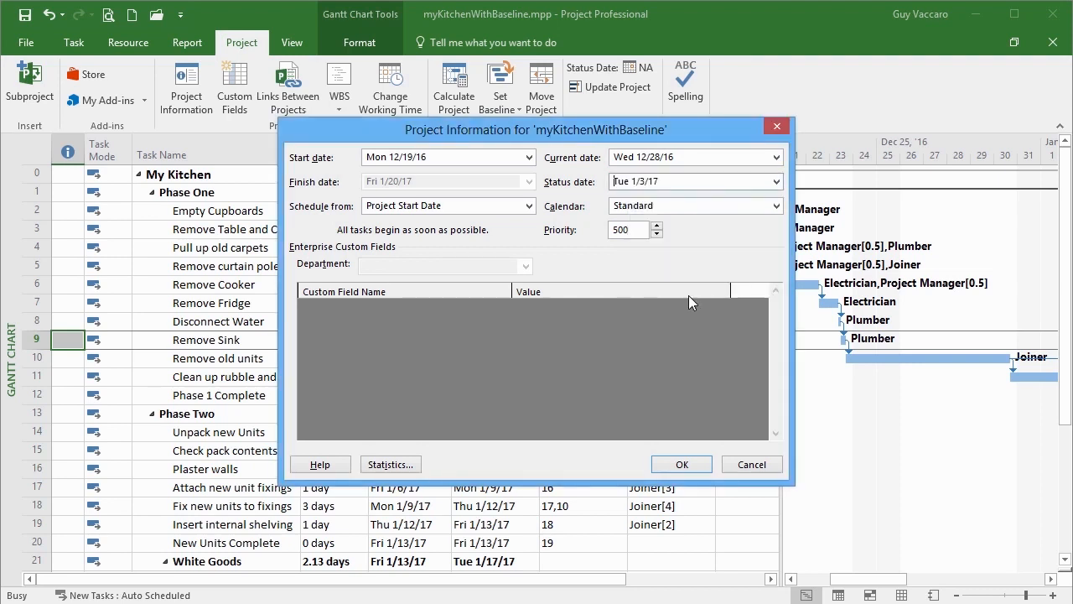
pyautogui.click(682, 464)
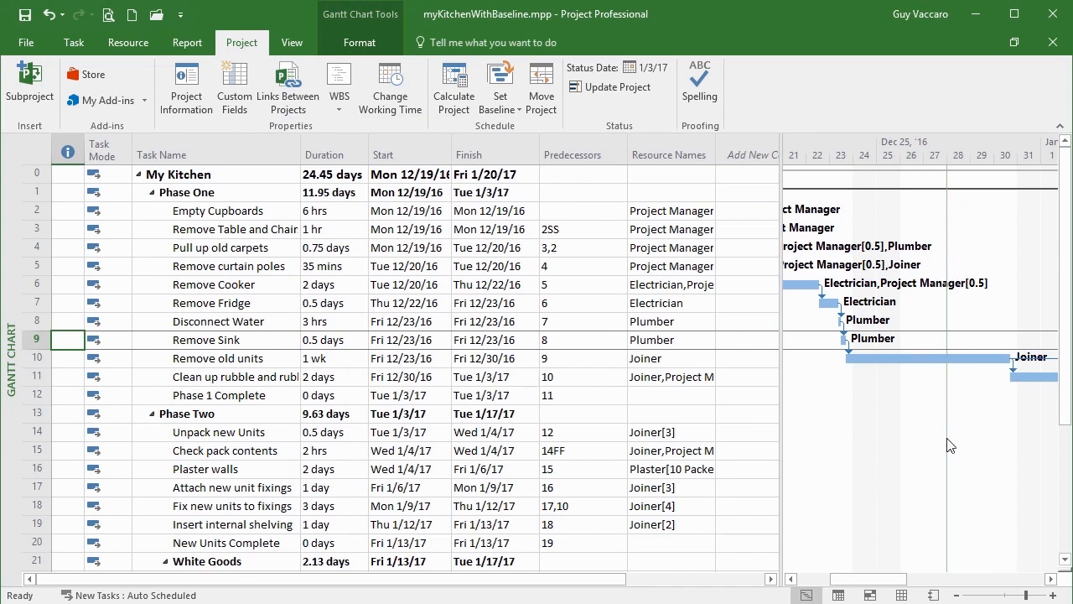
# Examine the date lines along the Gantt chart timeline and review which line types the Gridlines settings offer
pyautogui.moveTo(893, 578); pyautogui.dragTo(852, 578)
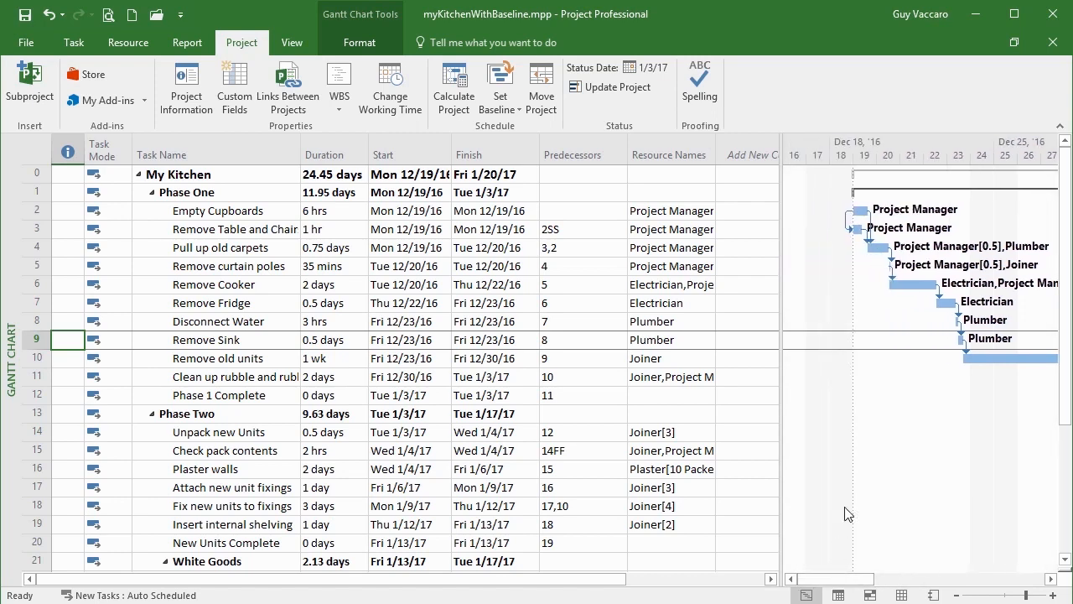
pyautogui.moveTo(863, 580); pyautogui.dragTo(924, 578)
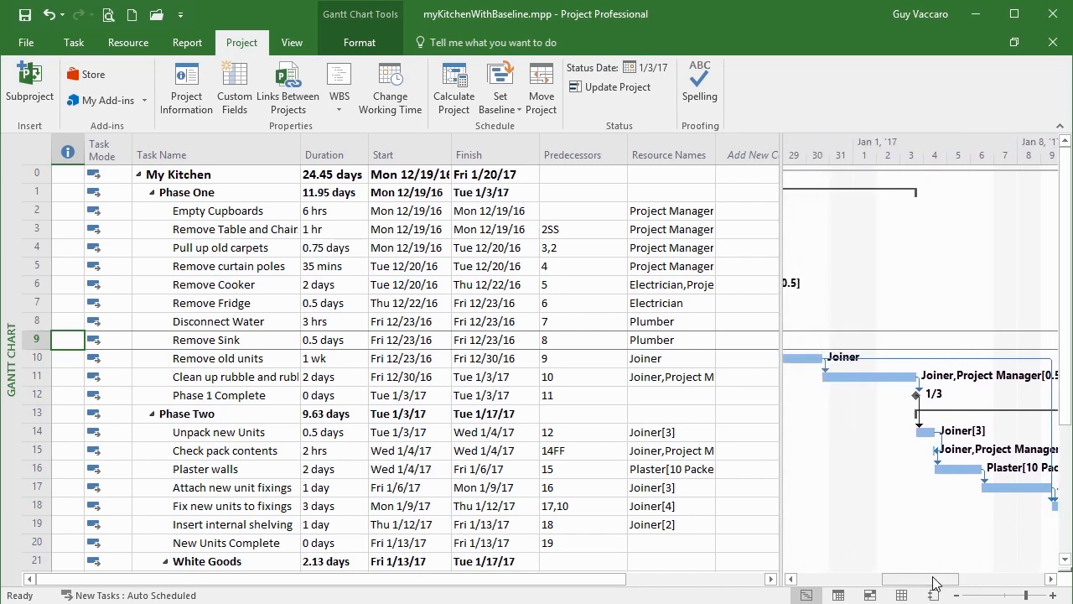
pyautogui.moveTo(935, 583); pyautogui.dragTo(890, 585)
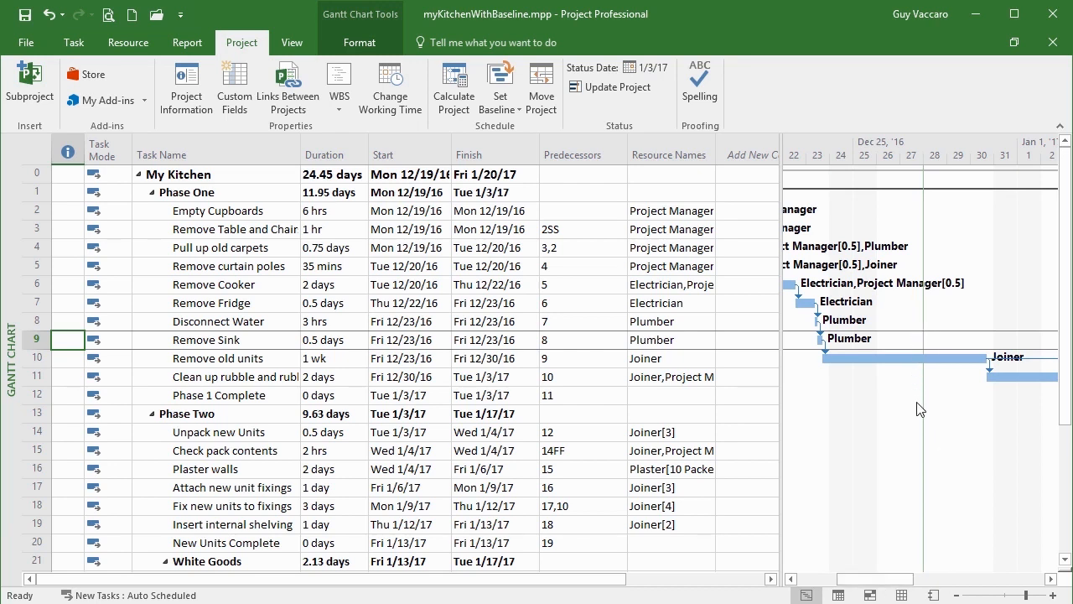
pyautogui.rightClick(961, 244)
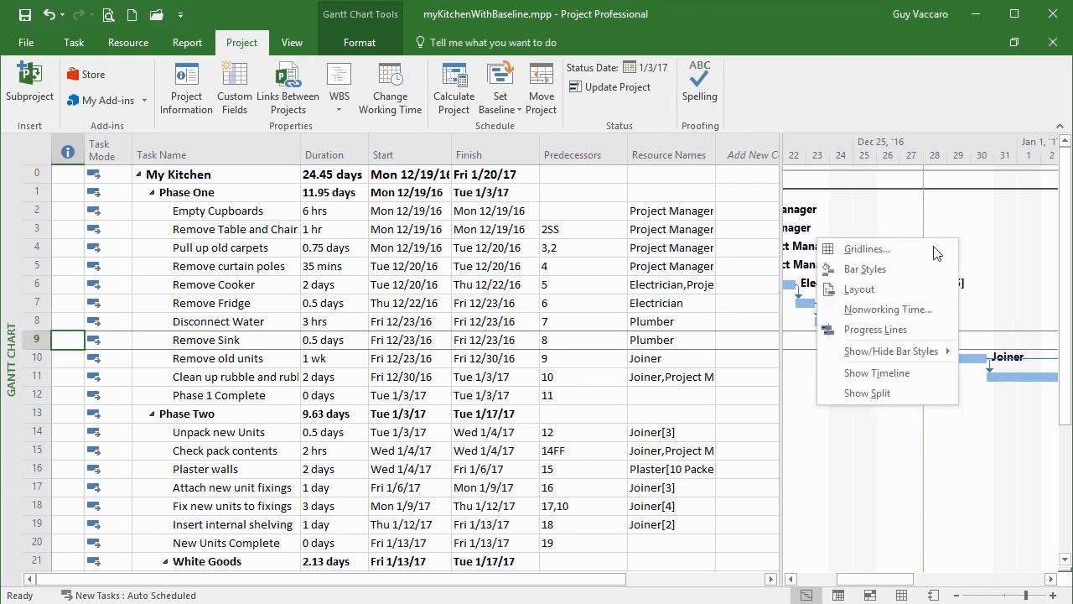
pyautogui.click(926, 249)
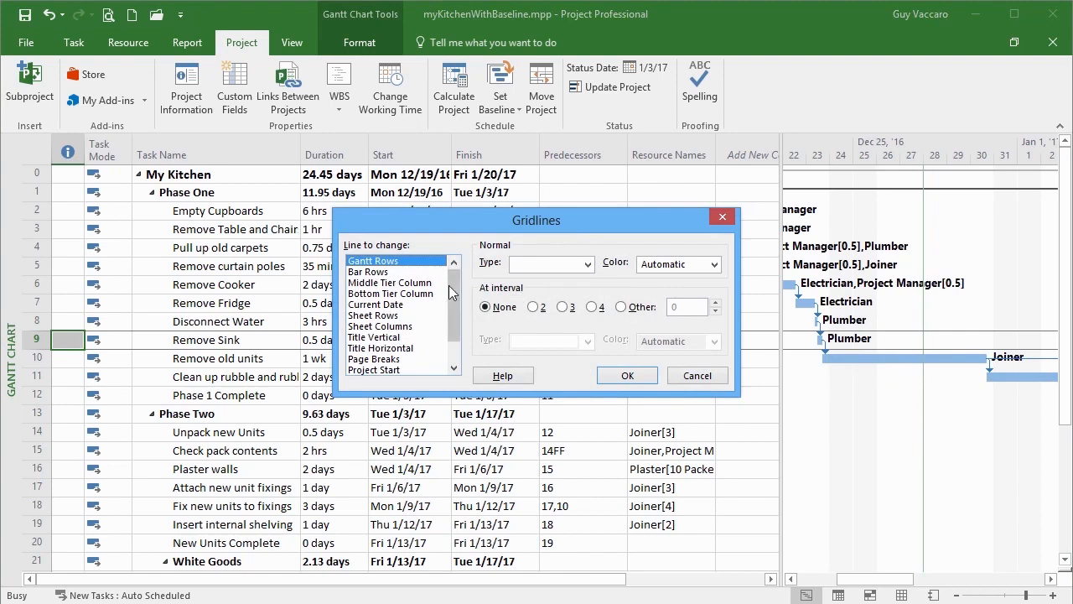
pyautogui.click(404, 273)
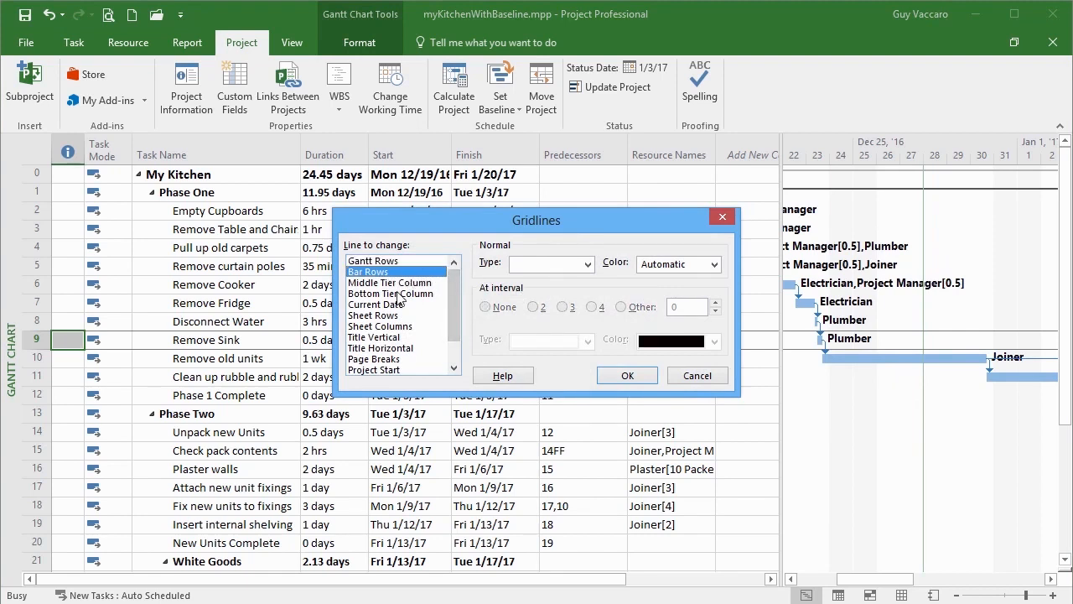
pyautogui.click(396, 292)
pyautogui.click(391, 313)
pyautogui.click(389, 335)
pyautogui.click(391, 348)
pyautogui.click(393, 369)
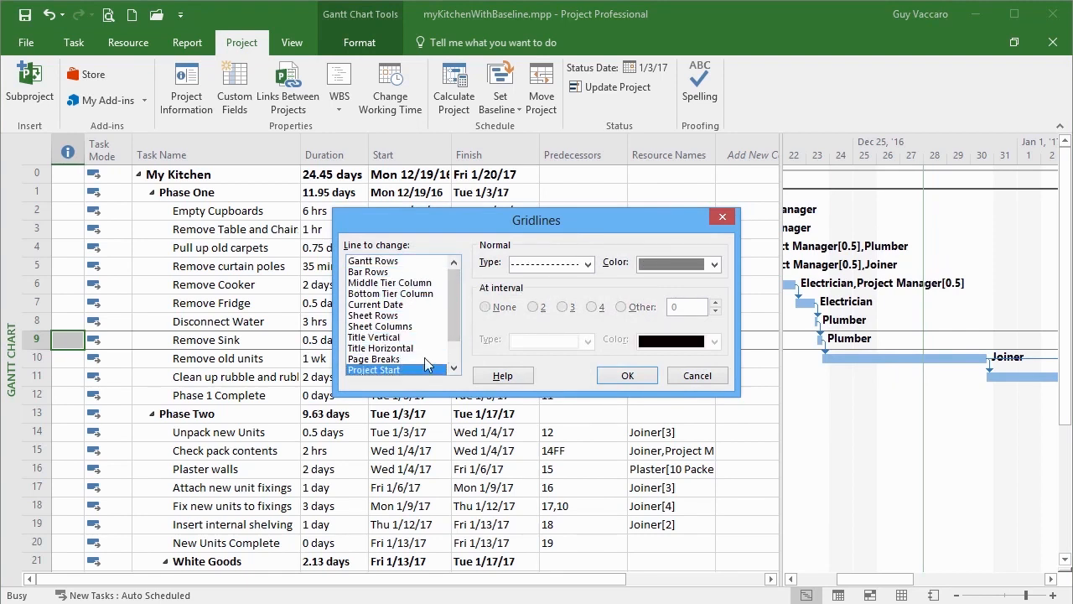
pyautogui.scroll(-1, 453, 356)
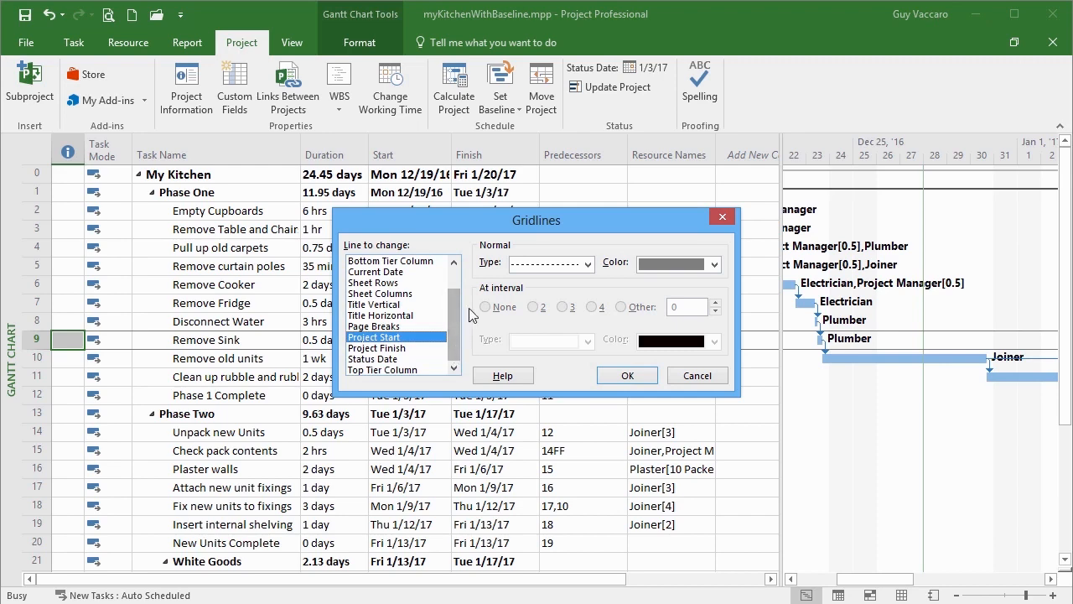
pyautogui.click(705, 377)
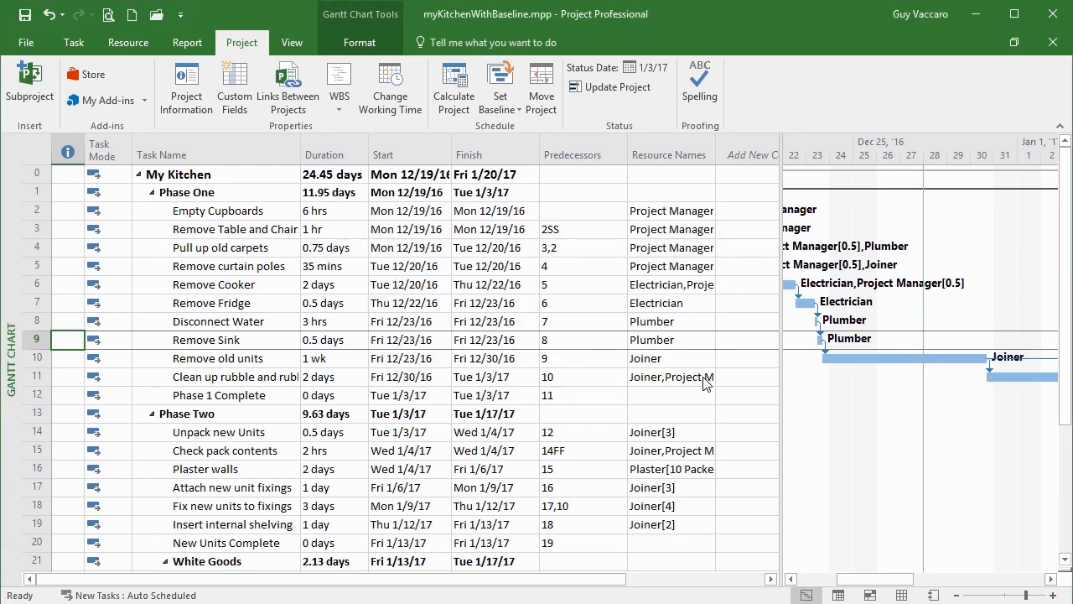
# Set the Current Date gridline's type to the short-dashed line in the Gridlines settings
pyautogui.click(361, 43)
pyautogui.click(59, 92)
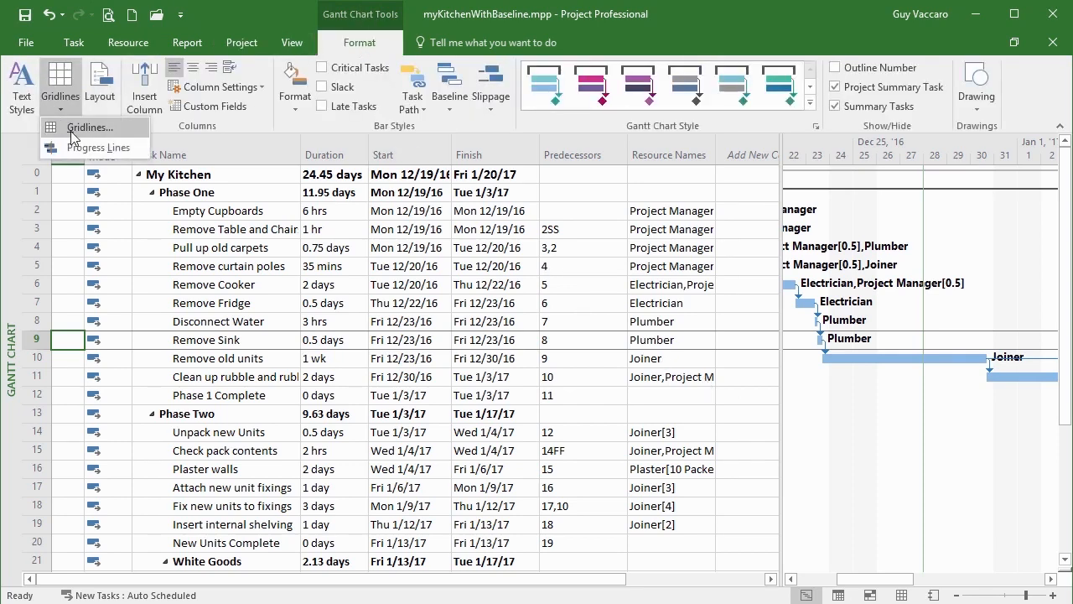
pyautogui.click(73, 129)
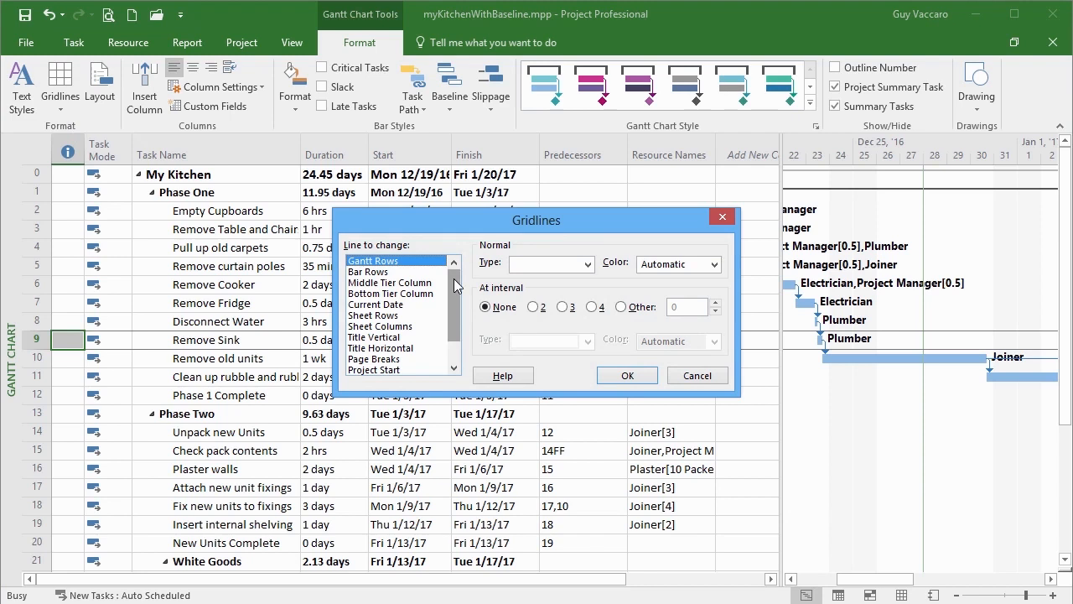
pyautogui.click(399, 305)
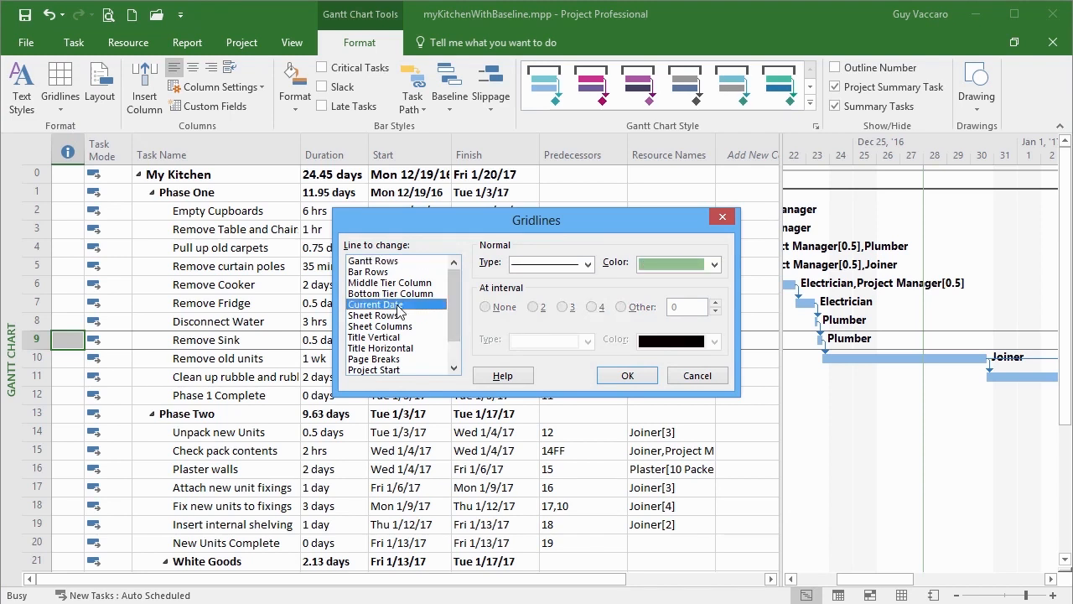
pyautogui.click(588, 266)
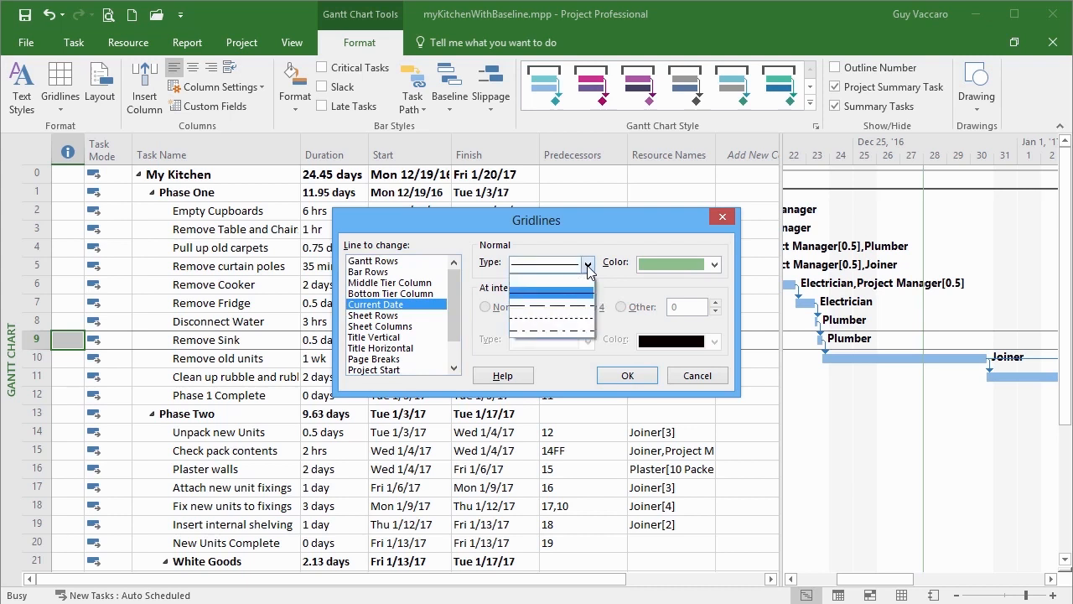
pyautogui.click(567, 319)
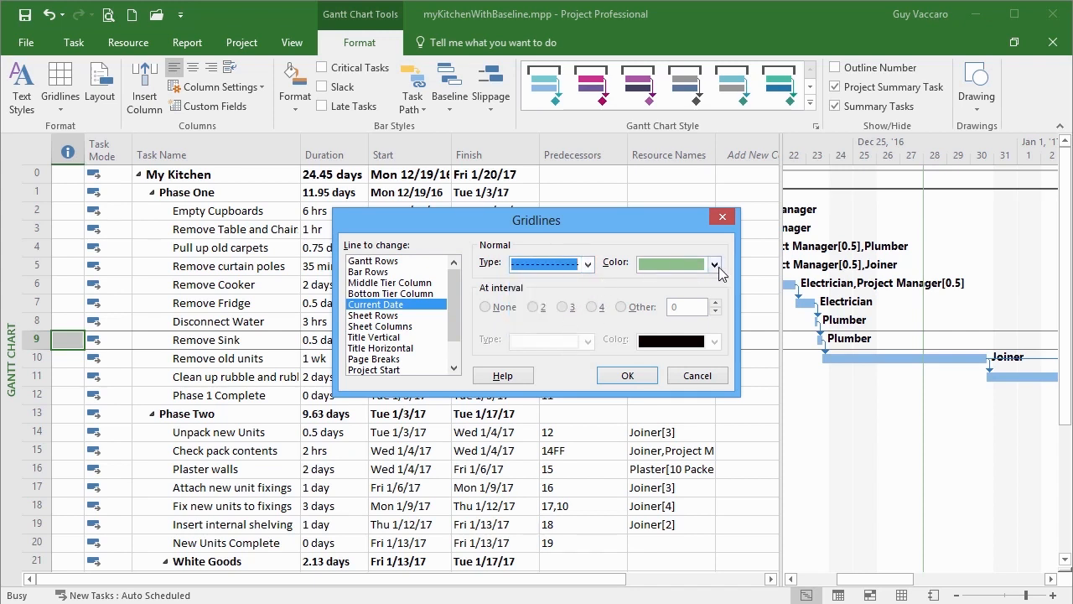
# Color the Current Date gridline with the standard purple and apply the gridline settings
pyautogui.click(714, 265)
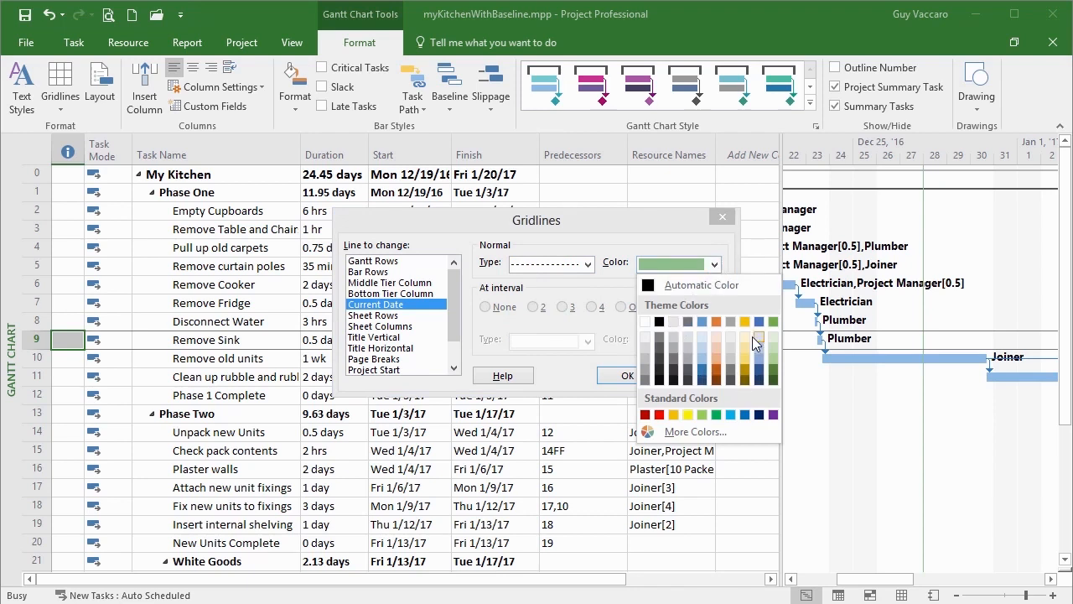
pyautogui.click(696, 432)
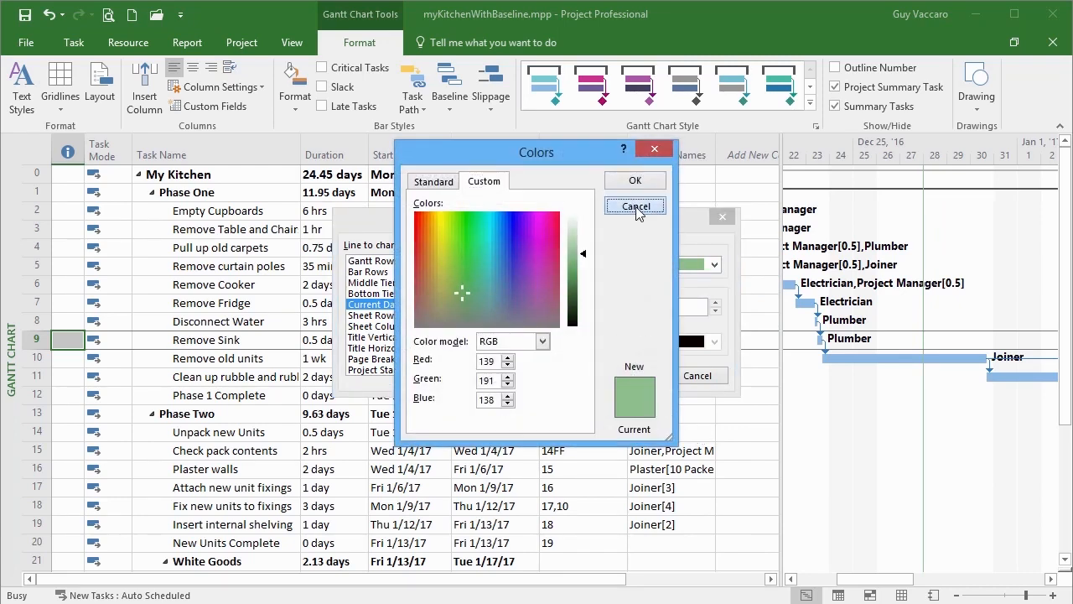
pyautogui.click(635, 207)
pyautogui.click(714, 265)
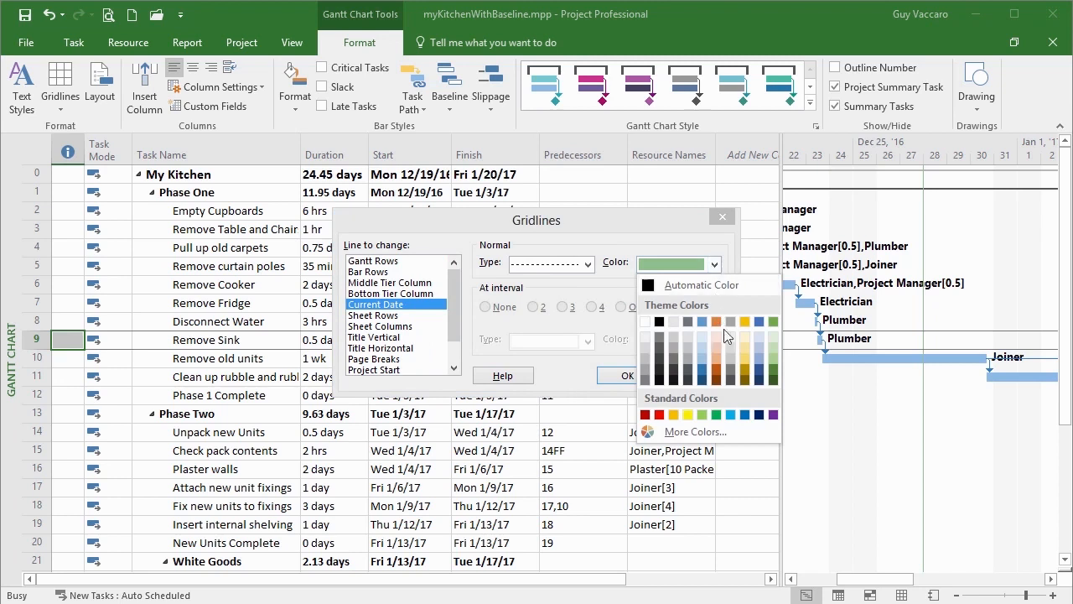
pyautogui.click(772, 415)
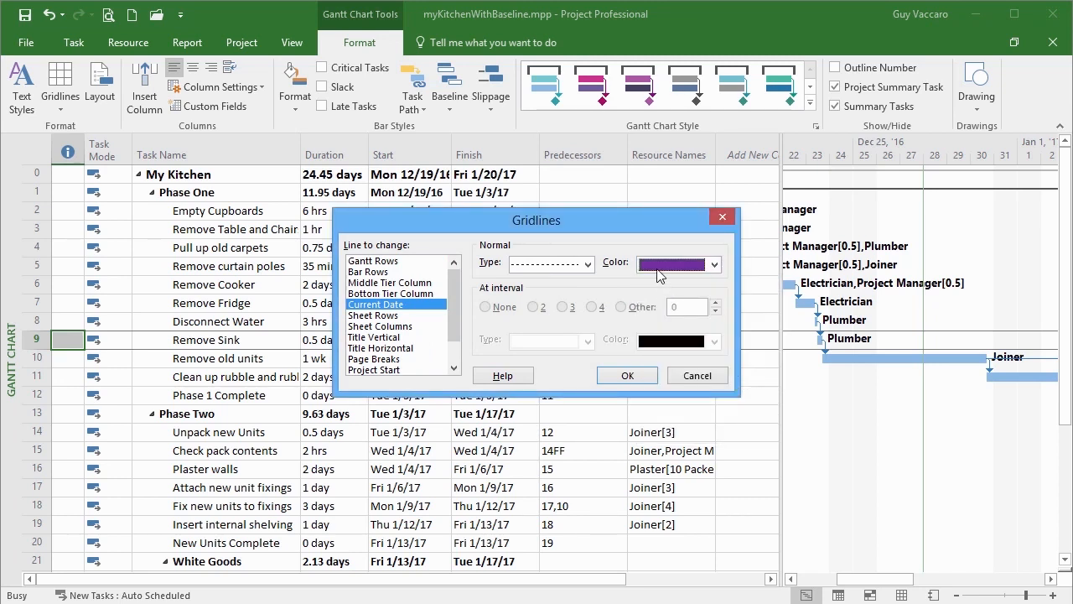
pyautogui.click(621, 379)
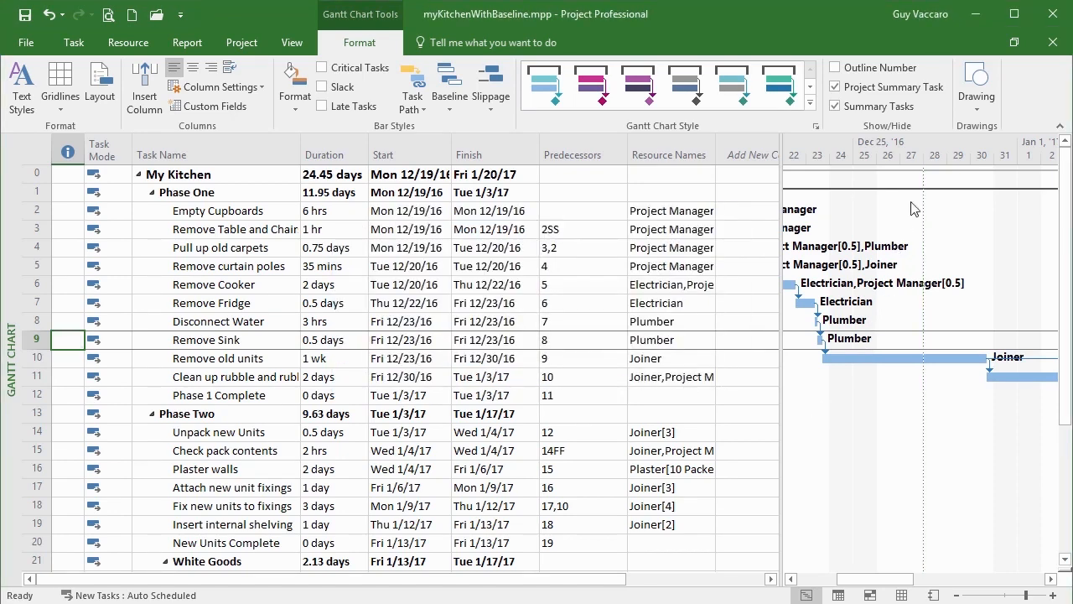
# Reopen the Gridlines settings and set the Current Date line's type to solid
pyautogui.rightClick(939, 237)
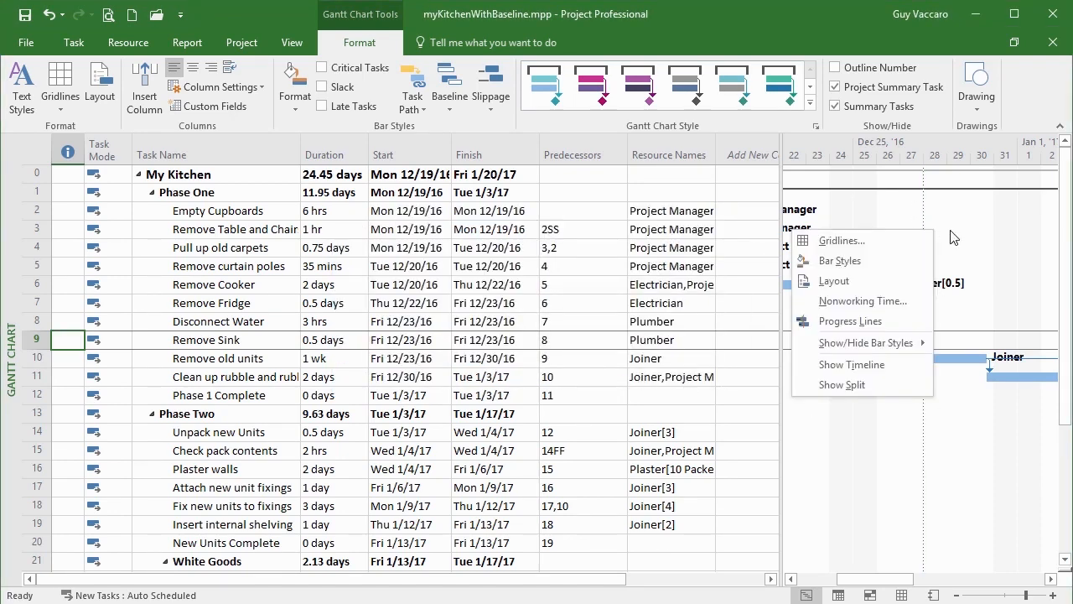
pyautogui.click(913, 244)
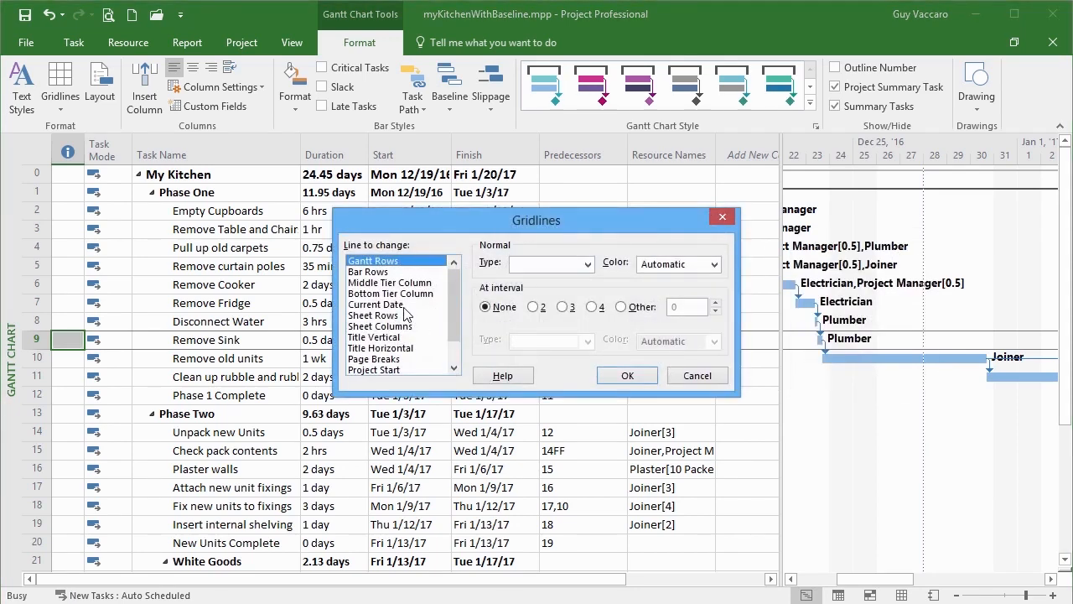
pyautogui.click(375, 304)
pyautogui.click(583, 266)
pyautogui.click(566, 302)
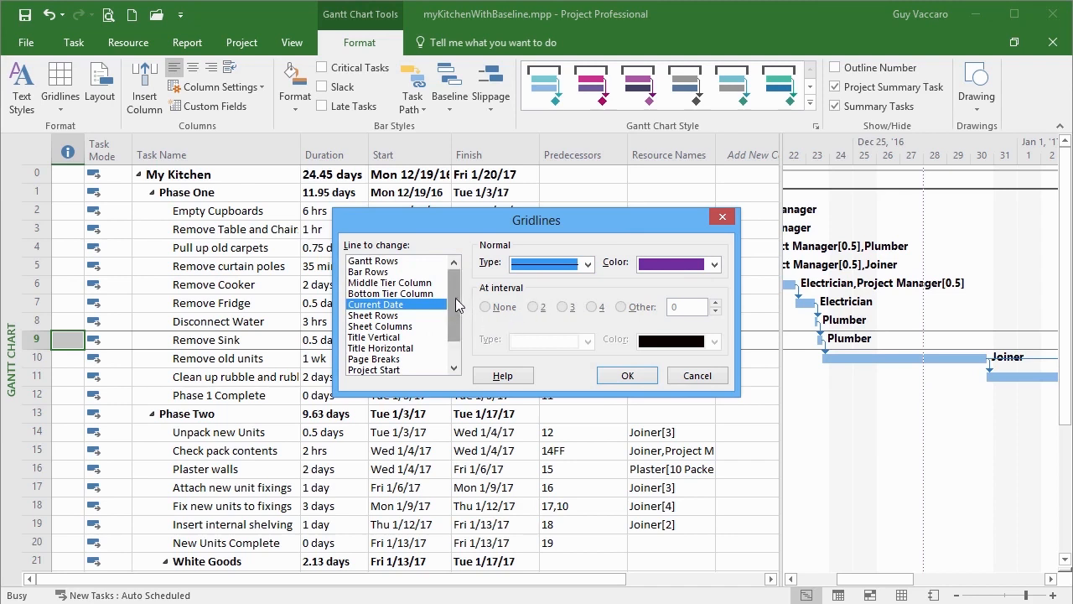
# Format the Project Start gridline as a solid line in dark brown
pyautogui.scroll(-1, 459, 303)
pyautogui.click(401, 339)
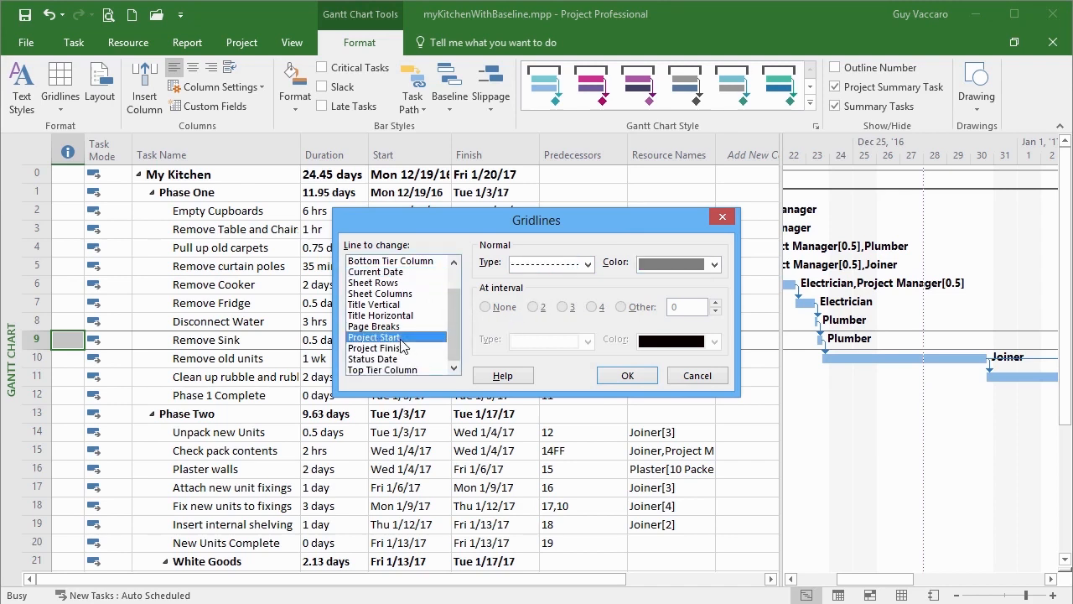
pyautogui.click(587, 264)
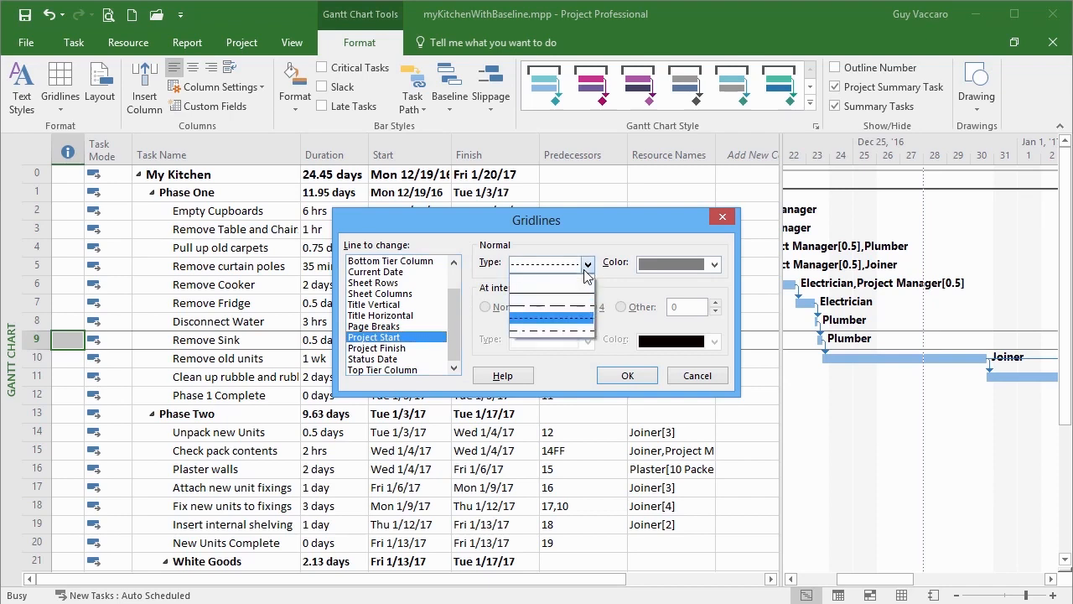
pyautogui.click(577, 290)
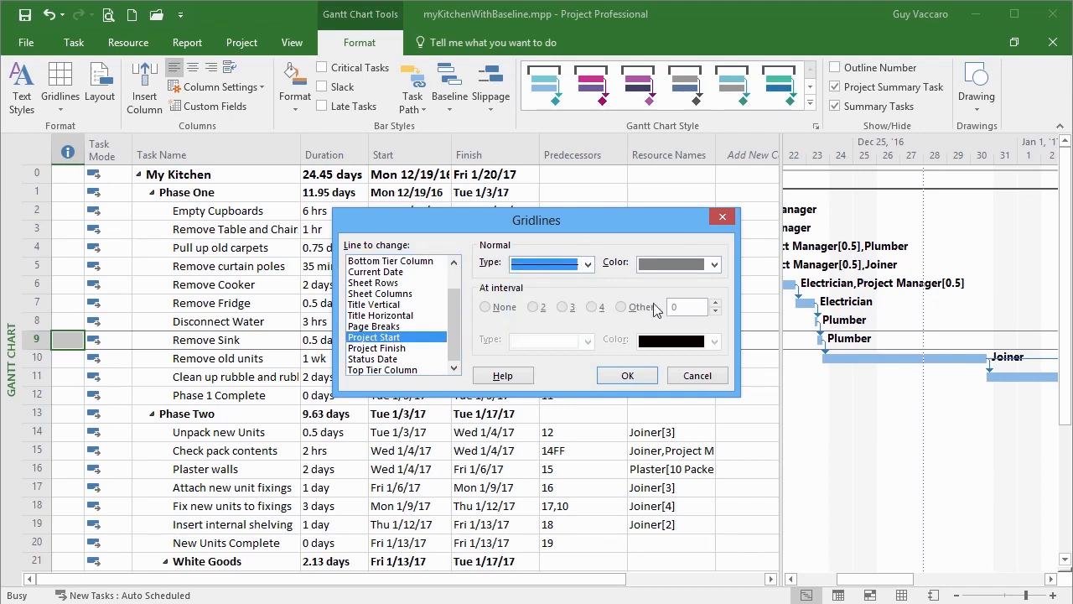
pyautogui.click(708, 266)
pyautogui.click(694, 350)
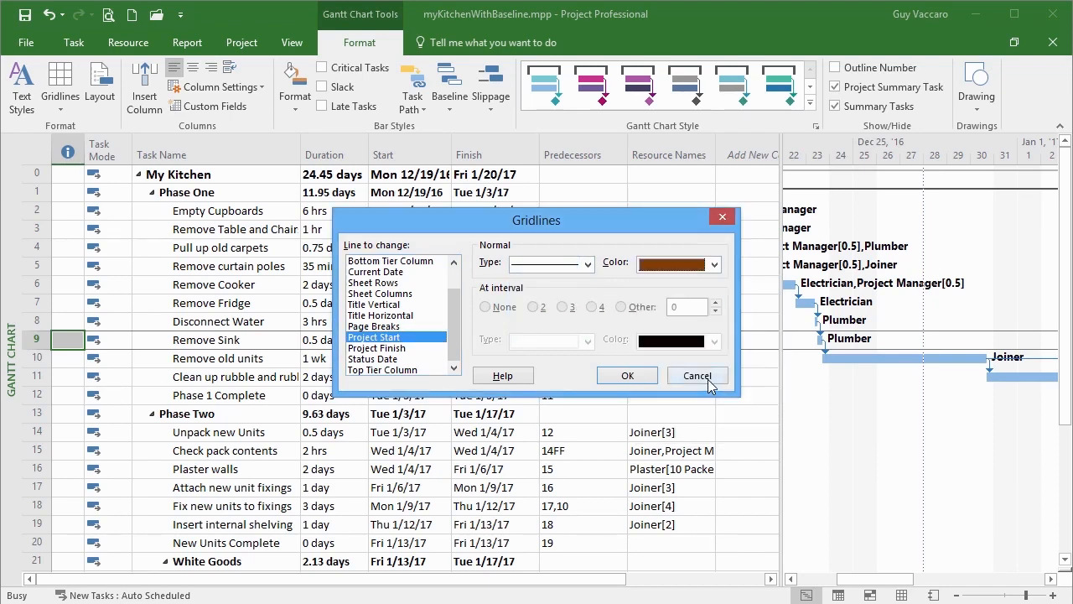
# Format the Project Finish gridline as a solid line in dark blue and apply the gridline settings
pyautogui.click(389, 350)
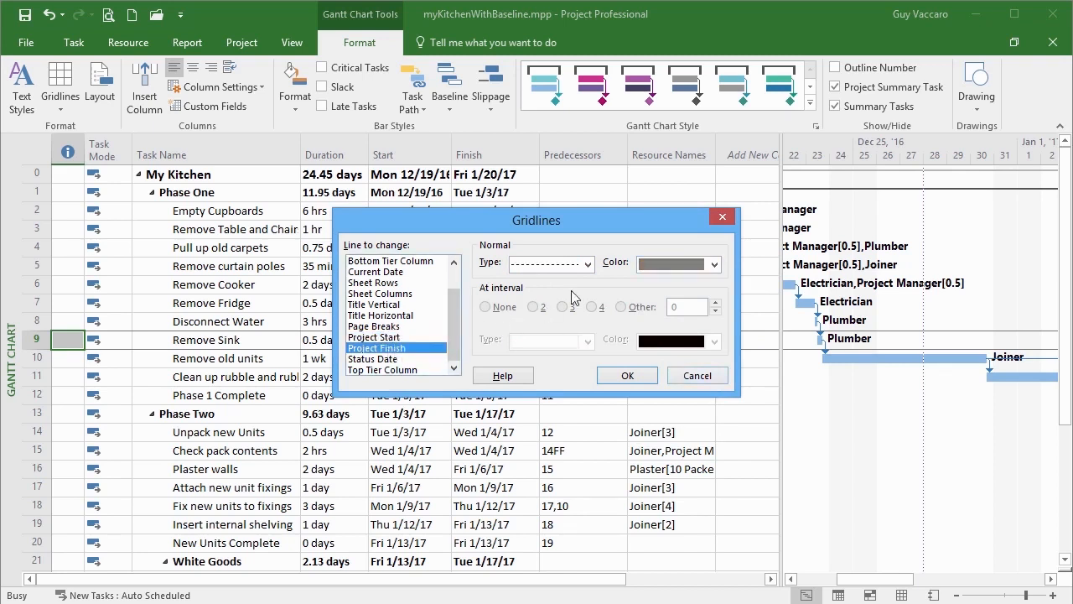
pyautogui.click(587, 264)
pyautogui.click(575, 300)
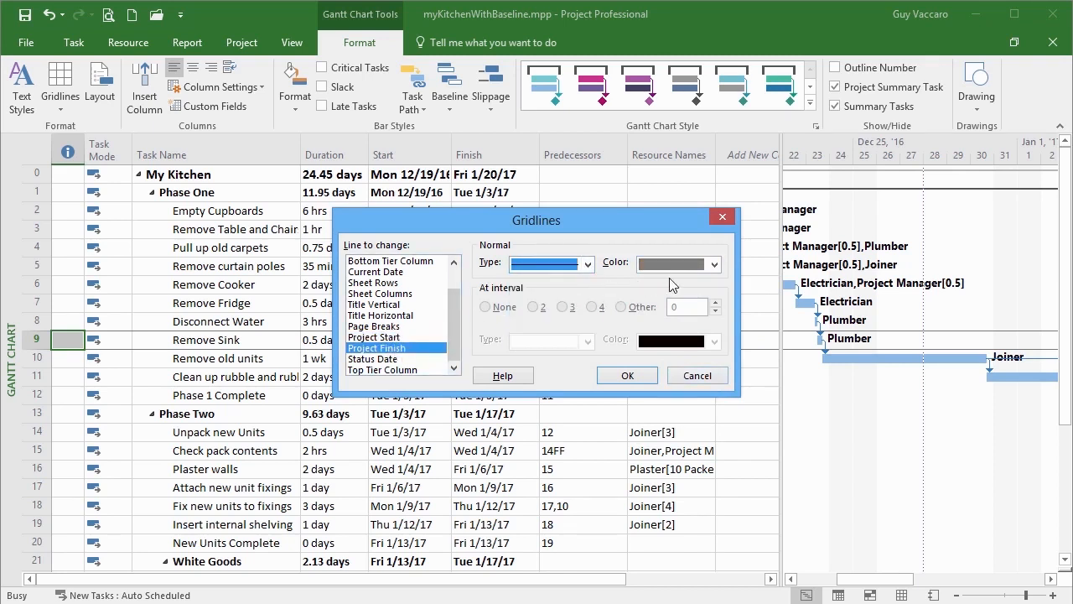
pyautogui.click(712, 265)
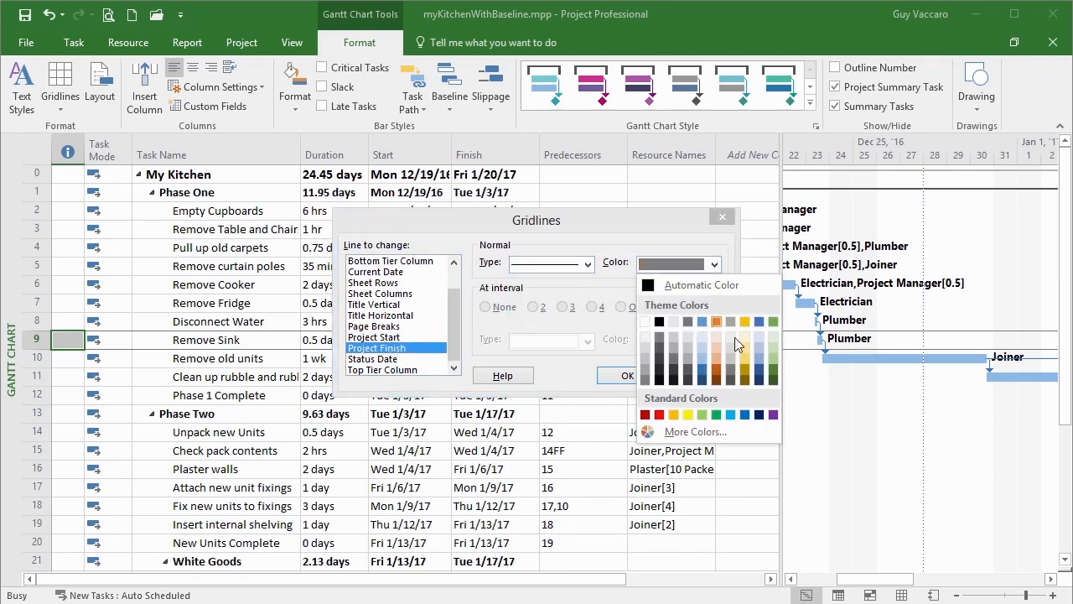
pyautogui.click(757, 385)
pyautogui.click(629, 377)
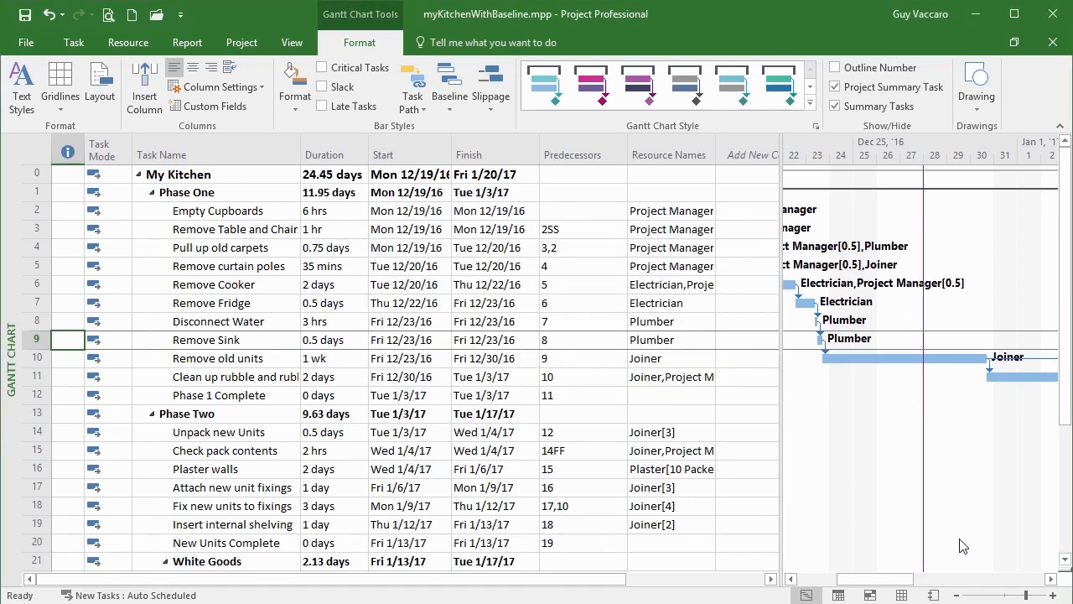
# Format the Status Date gridline as a solid line in theme orange and apply the gridline settings
pyautogui.moveTo(881, 578); pyautogui.dragTo(851, 585)
pyautogui.moveTo(945, 578); pyautogui.dragTo(886, 589)
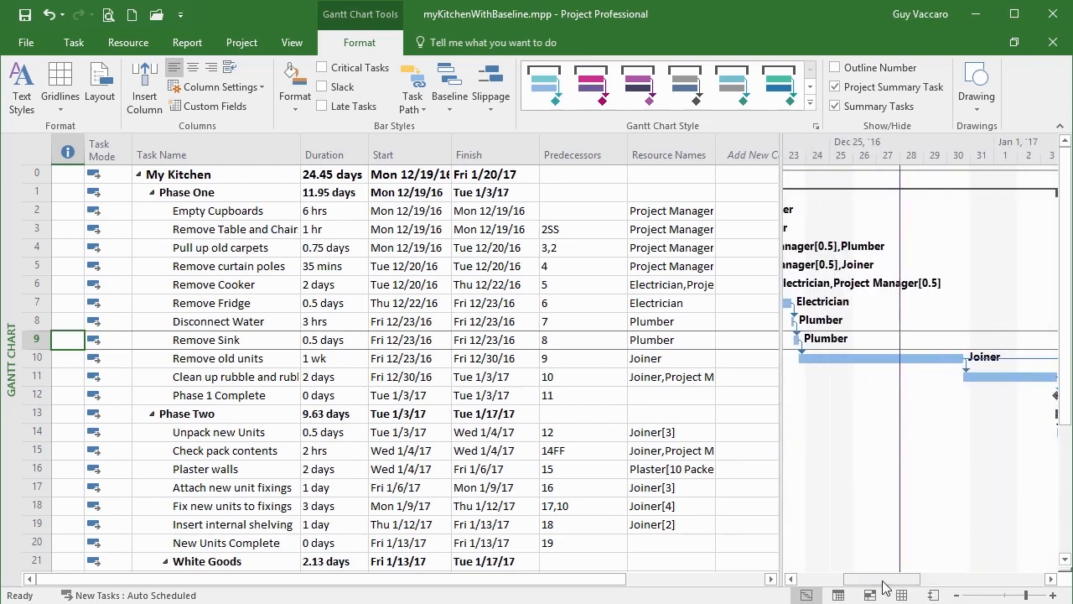
pyautogui.rightClick(941, 207)
pyautogui.click(929, 211)
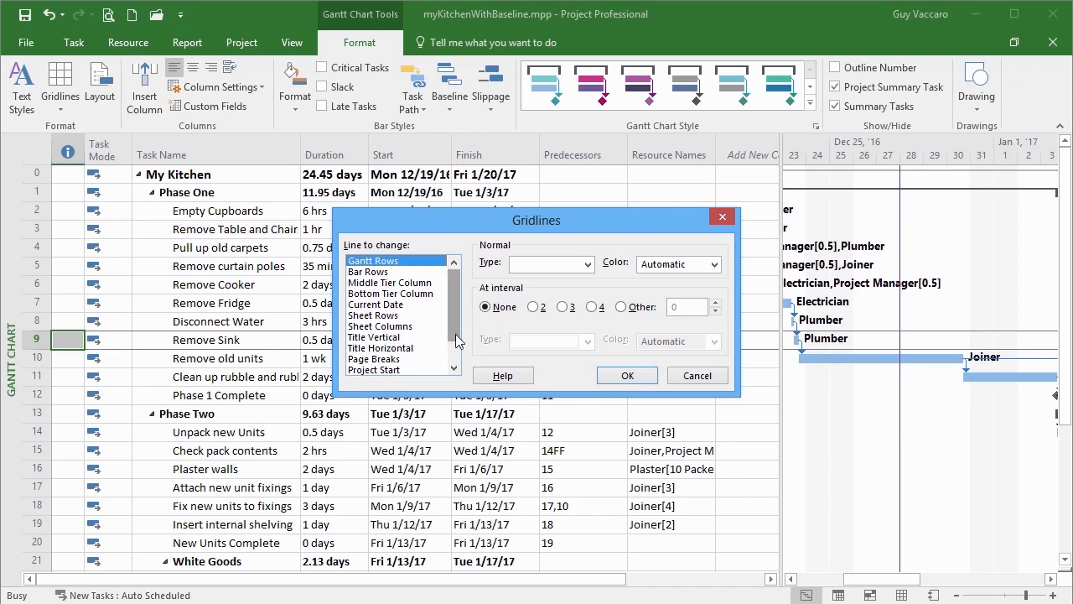
pyautogui.scroll(-1, 415, 352)
pyautogui.click(382, 361)
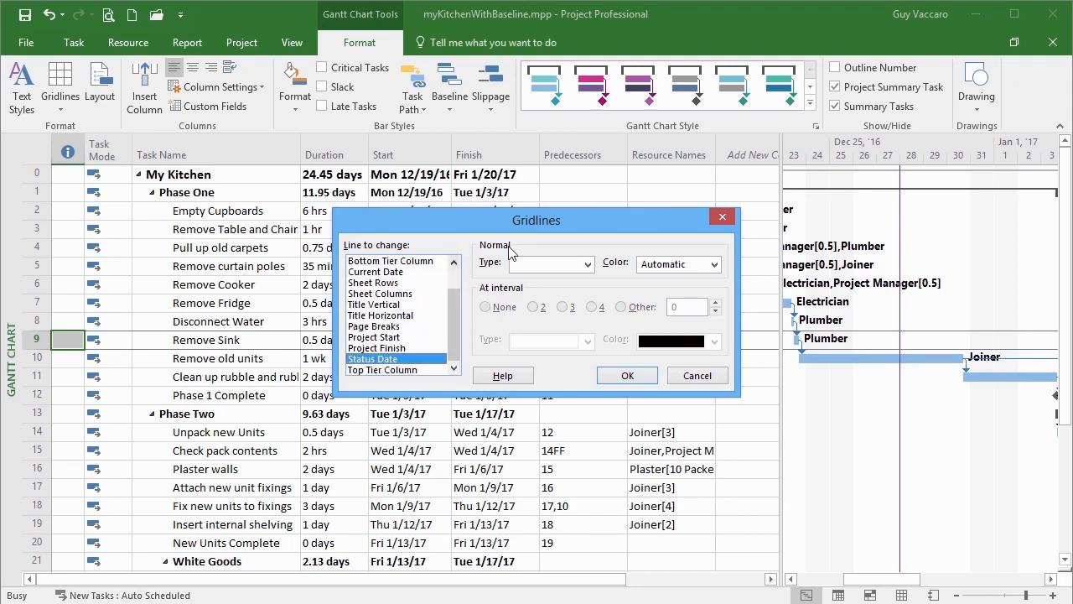
pyautogui.click(587, 265)
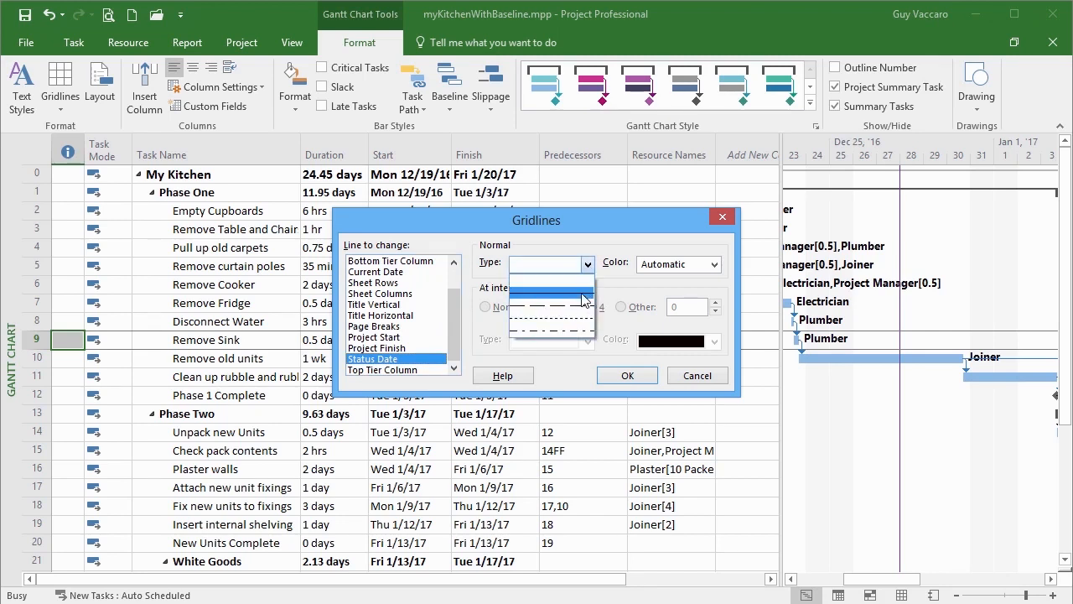
pyautogui.click(582, 295)
pyautogui.click(715, 265)
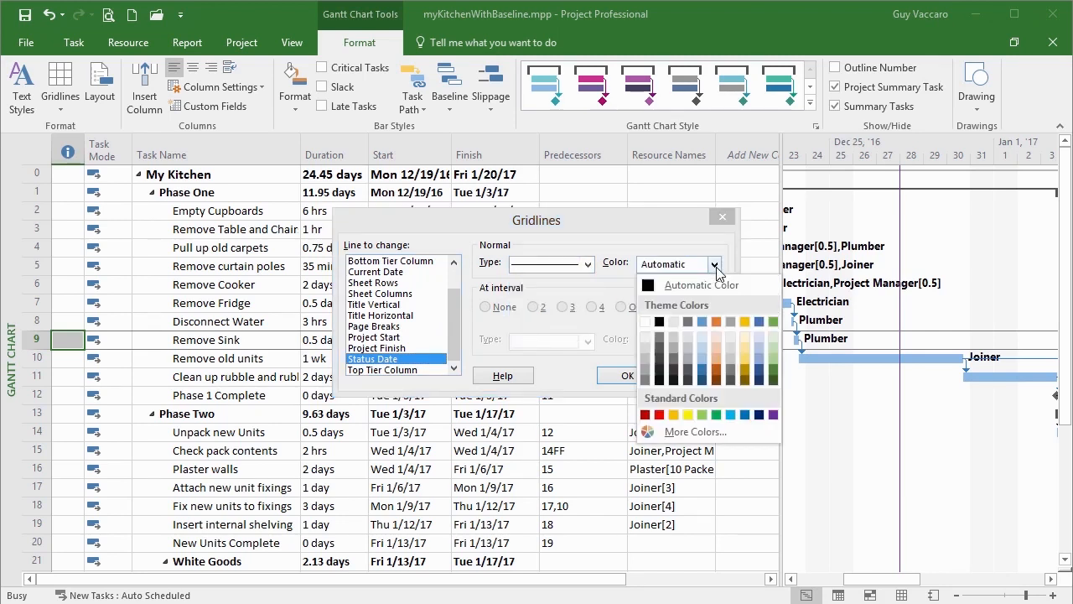
pyautogui.click(715, 324)
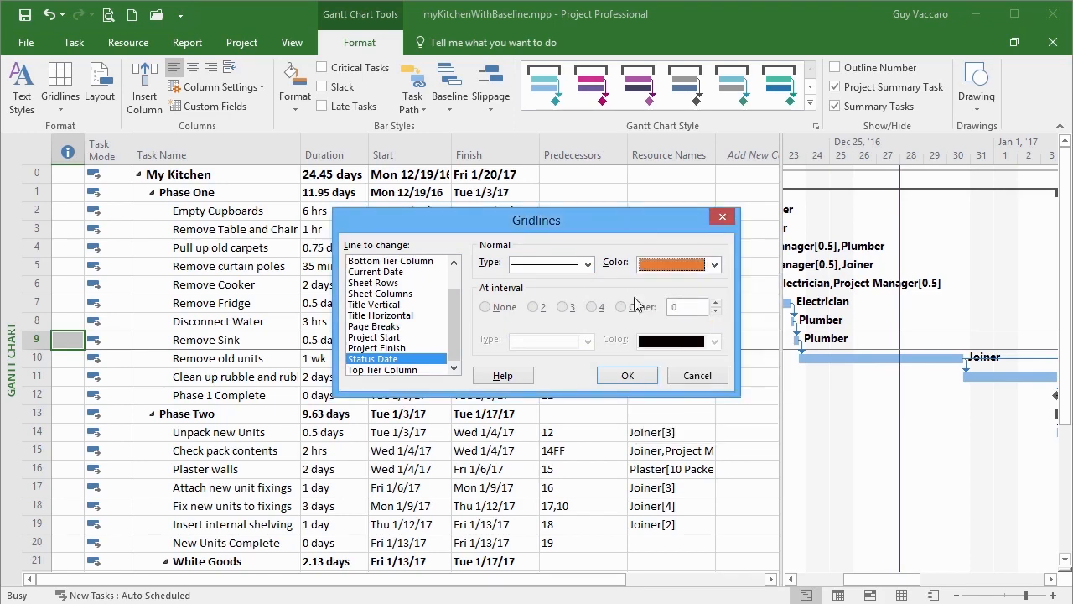
pyautogui.click(624, 375)
# Examine the date lines along the Gantt chart and review the other line types in the Gridlines settings, from Bar Rows to Top Tier Column
pyautogui.moveTo(893, 578); pyautogui.dragTo(927, 587)
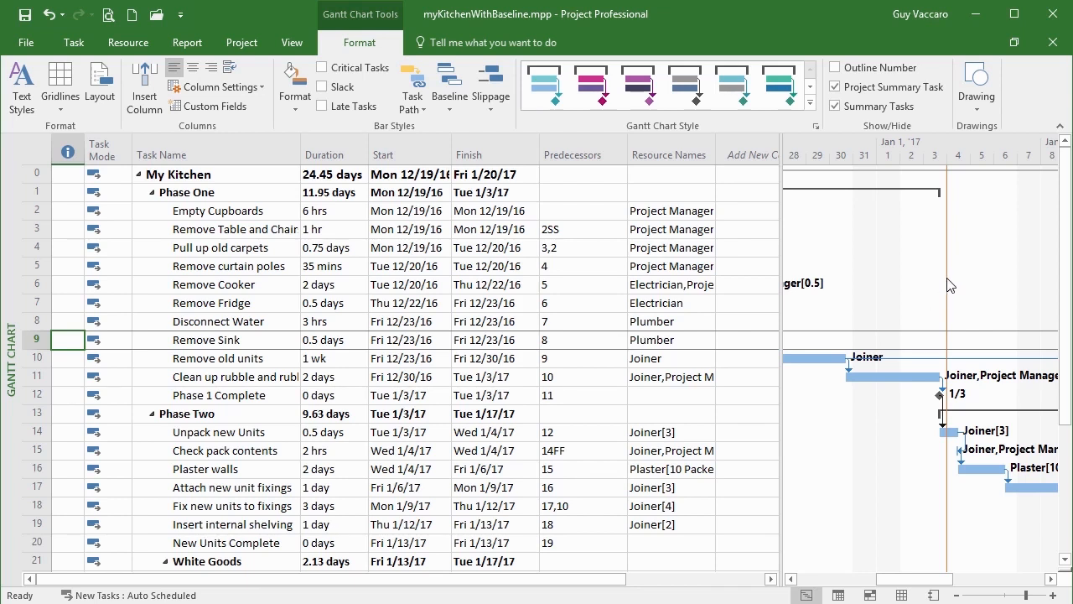
pyautogui.moveTo(939, 585); pyautogui.dragTo(841, 584)
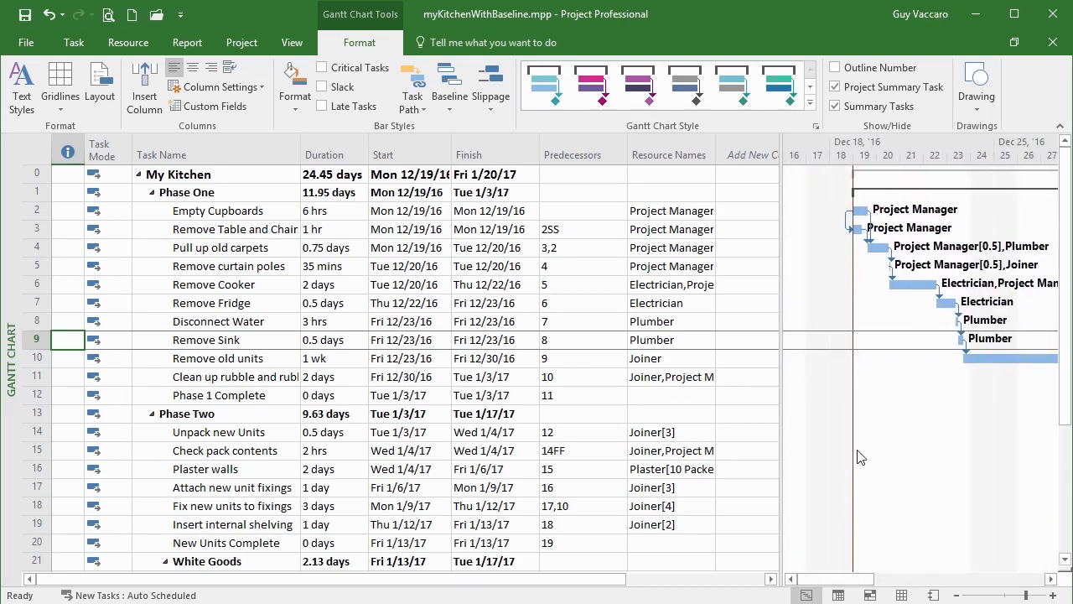
pyautogui.rightClick(900, 389)
pyautogui.click(925, 397)
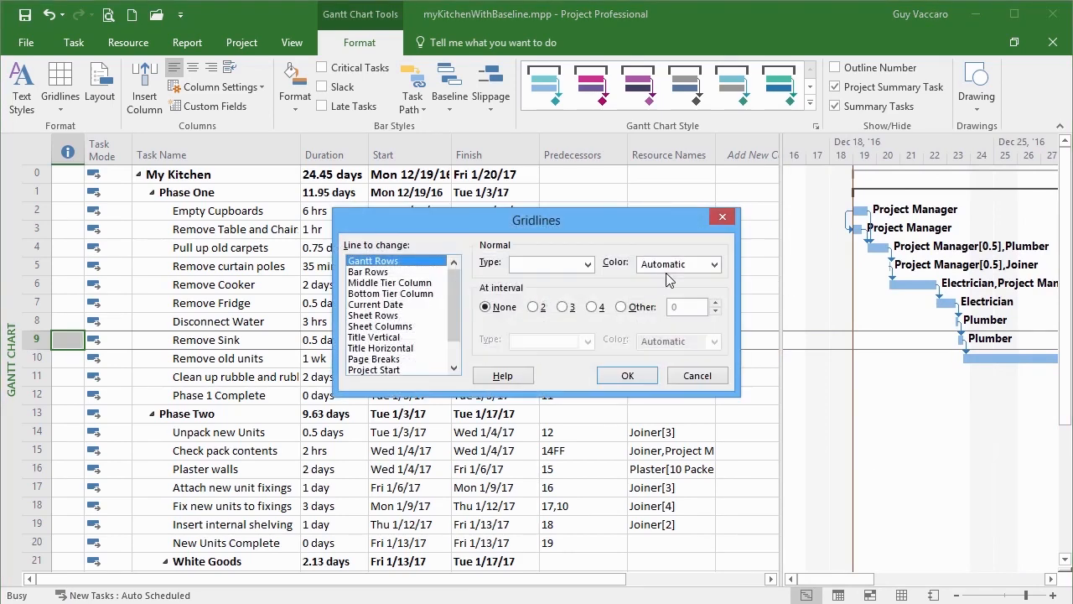
pyautogui.click(390, 273)
pyautogui.click(421, 285)
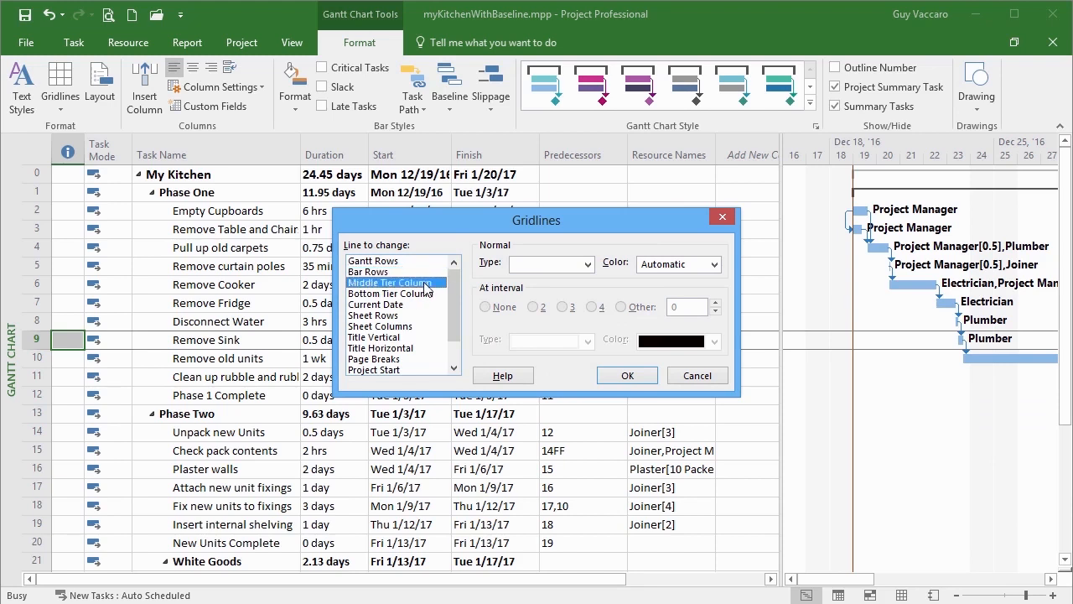
pyautogui.click(427, 295)
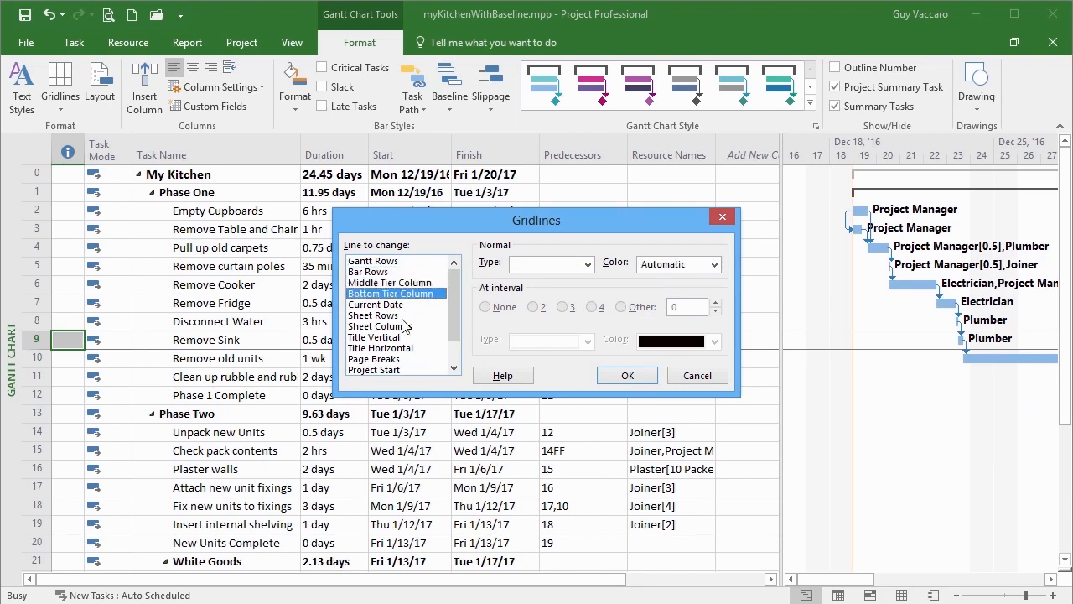
pyautogui.click(405, 316)
pyautogui.click(404, 326)
pyautogui.click(423, 337)
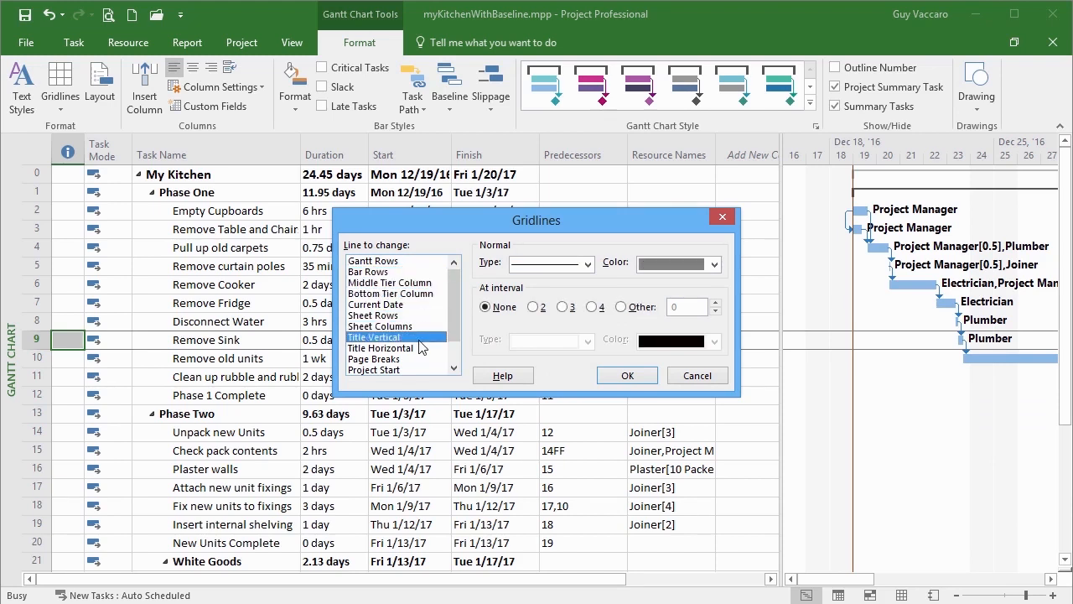
pyautogui.click(418, 348)
pyautogui.click(420, 359)
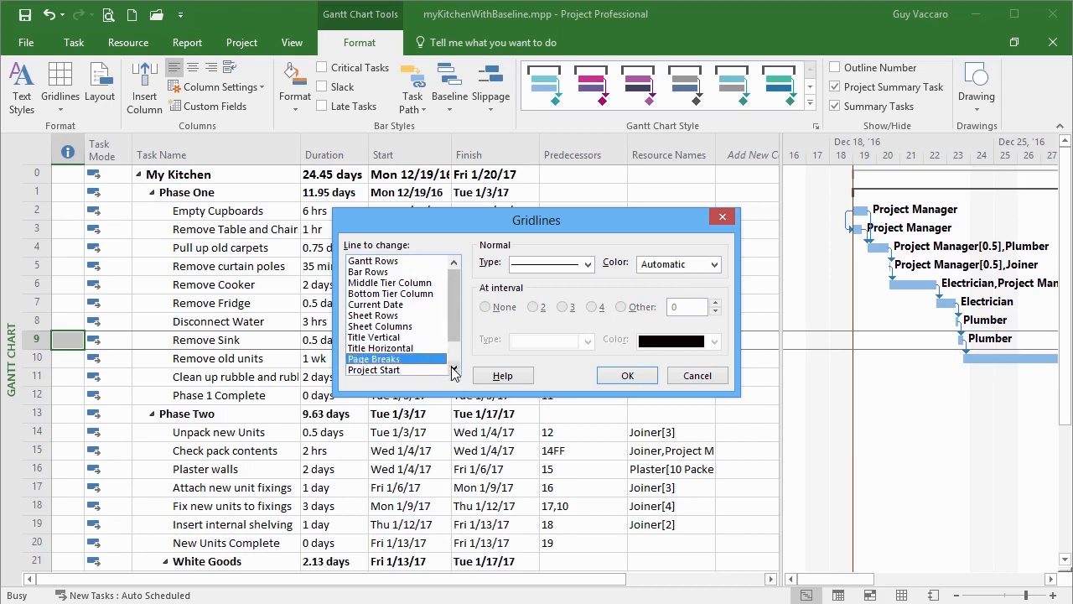
pyautogui.click(453, 368)
pyautogui.click(453, 368)
pyautogui.click(454, 368)
pyautogui.click(424, 369)
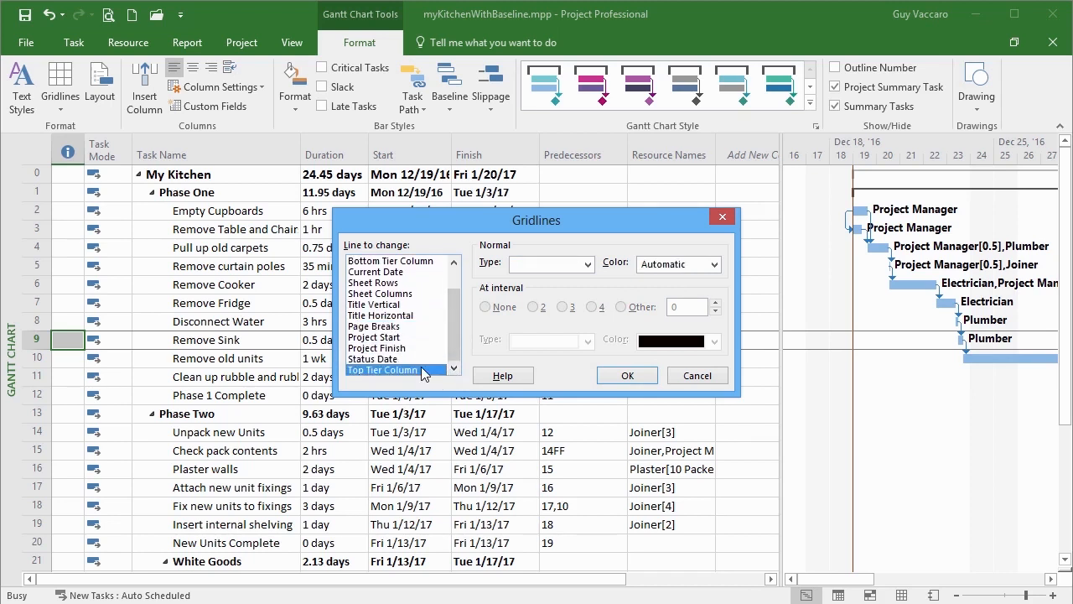
pyautogui.scroll(1, 460, 302)
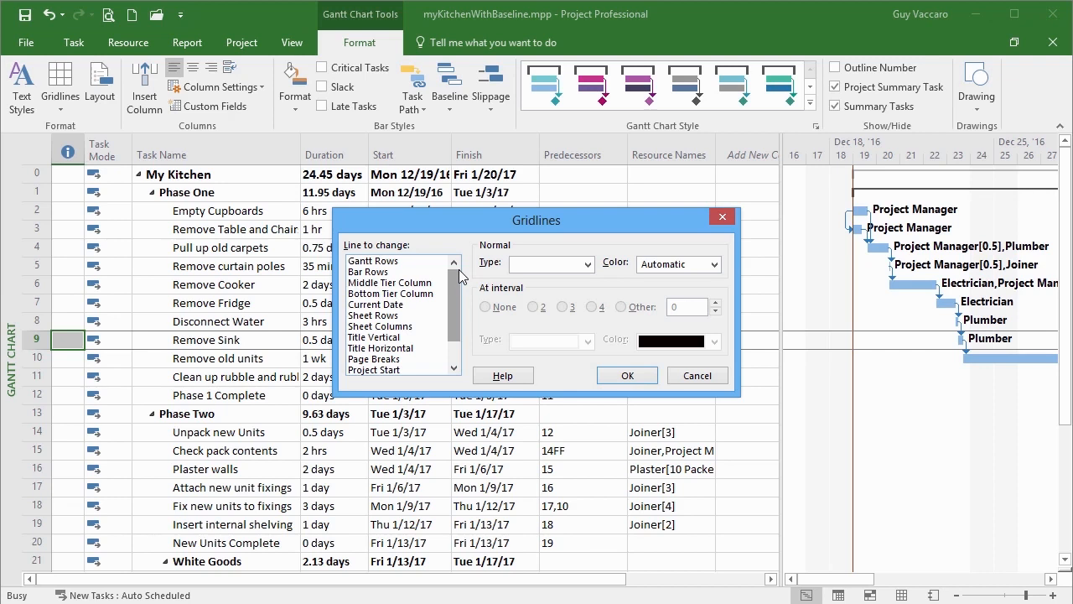
pyautogui.click(628, 376)
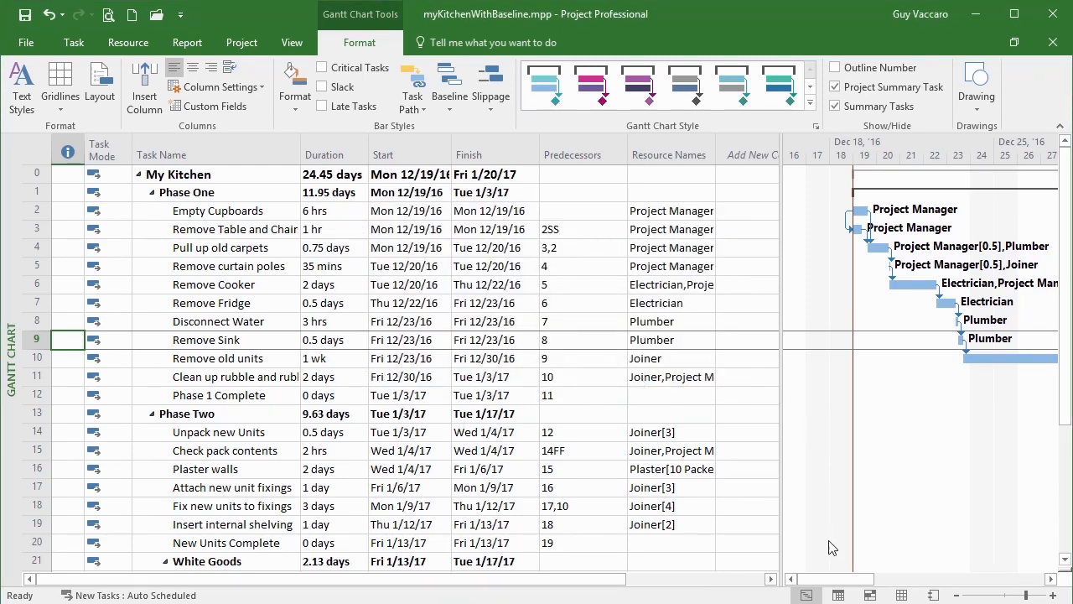
pyautogui.moveTo(849, 580); pyautogui.dragTo(881, 587)
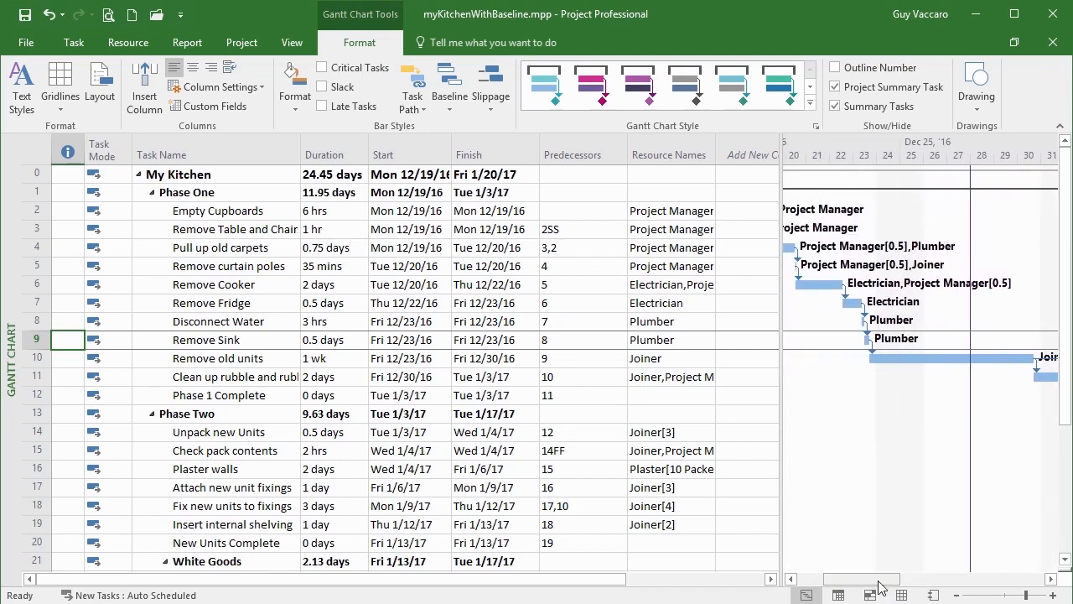